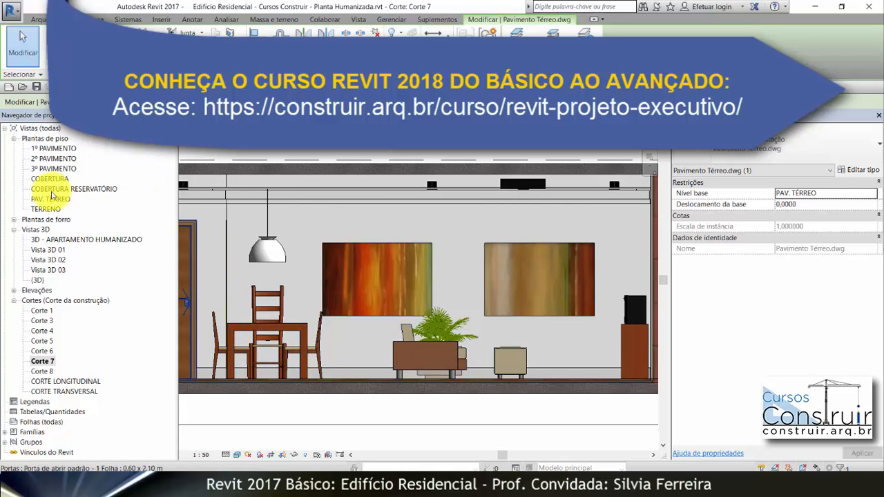
# - Open the 3D camera view Vista 3D 01, select its crop boundary and clear the selection
pyautogui.doubleClick(57, 250)
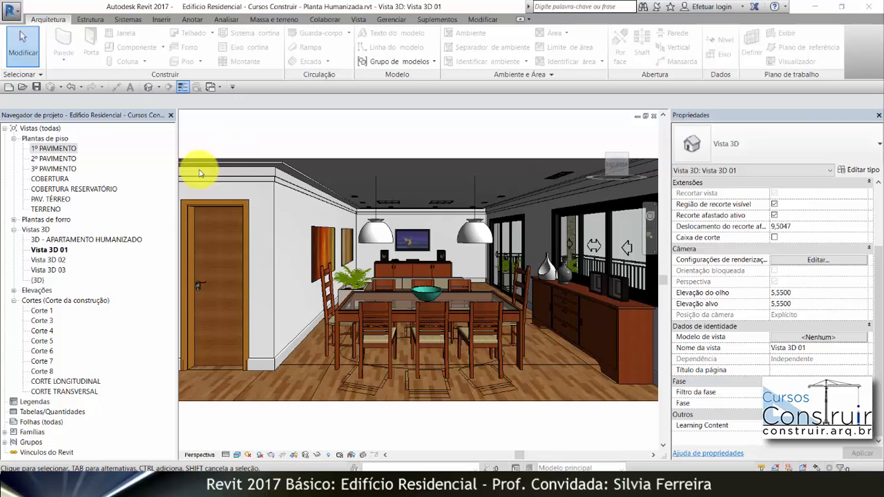
pyautogui.click(59, 250)
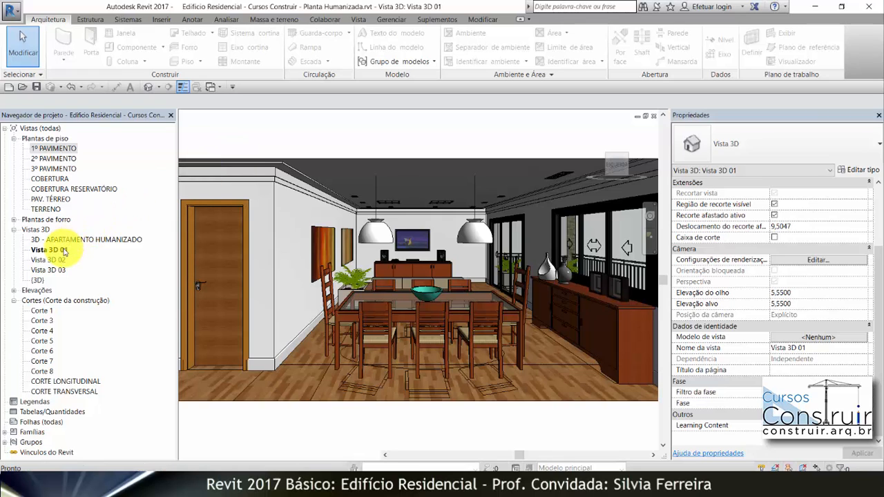
pyautogui.click(234, 155)
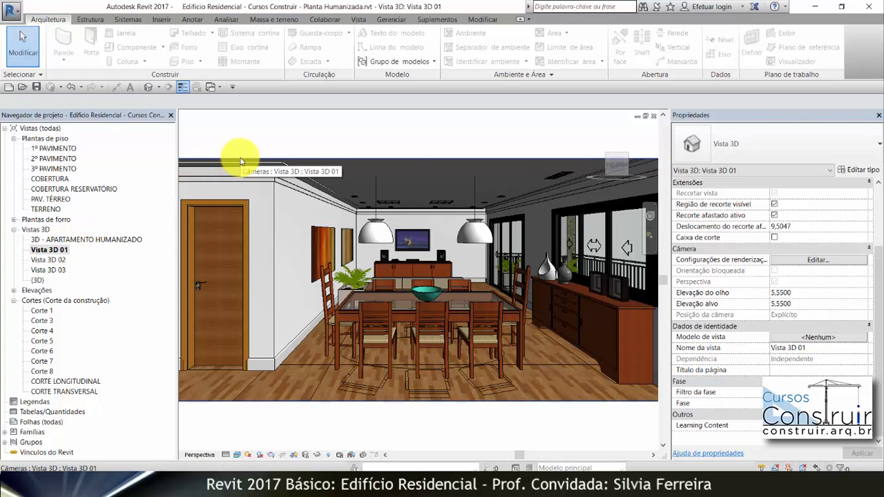
pyautogui.click(241, 161)
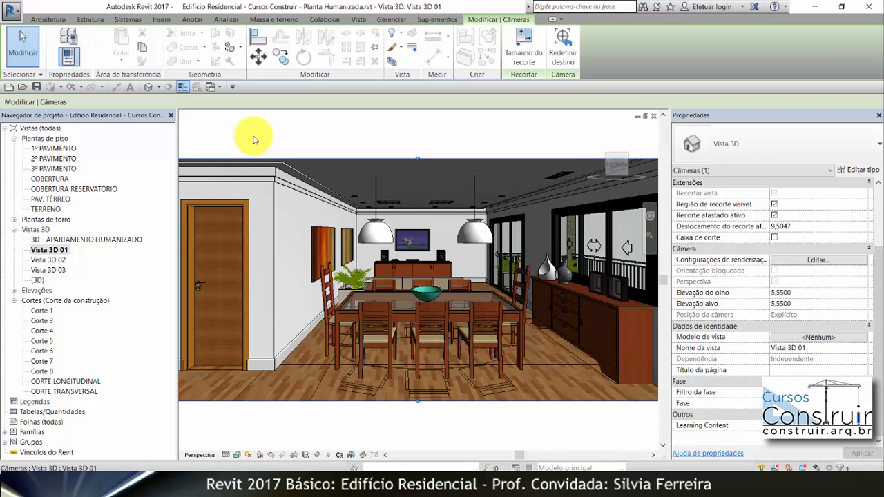
pyautogui.click(253, 140)
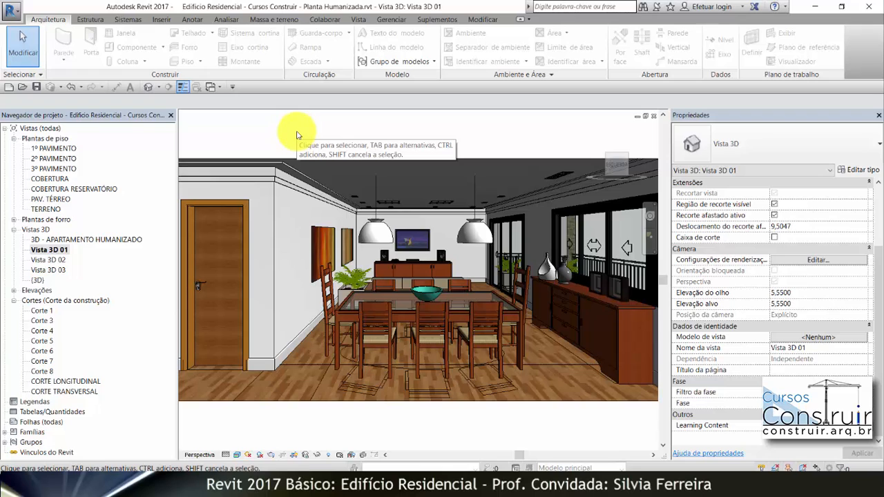
# - Look at the rendering settings for Vista 3D 01 and close them without rendering
pyautogui.press('r')
pyautogui.press('r')
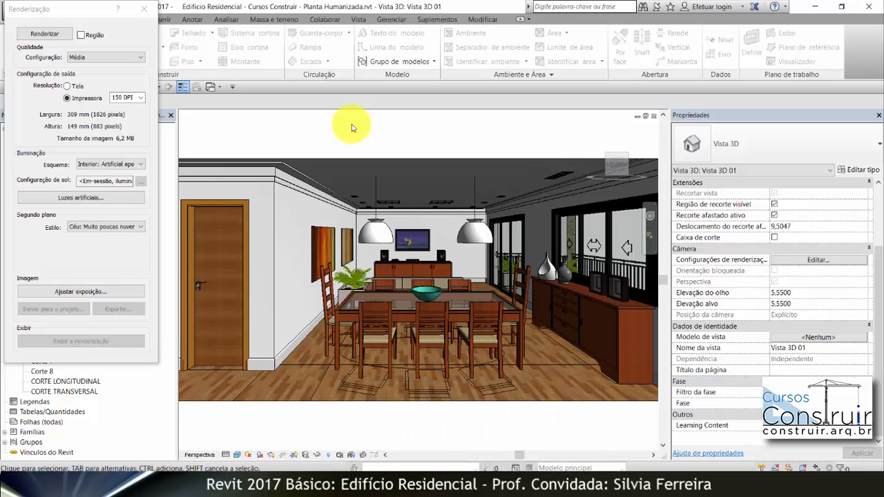
pyautogui.click(145, 11)
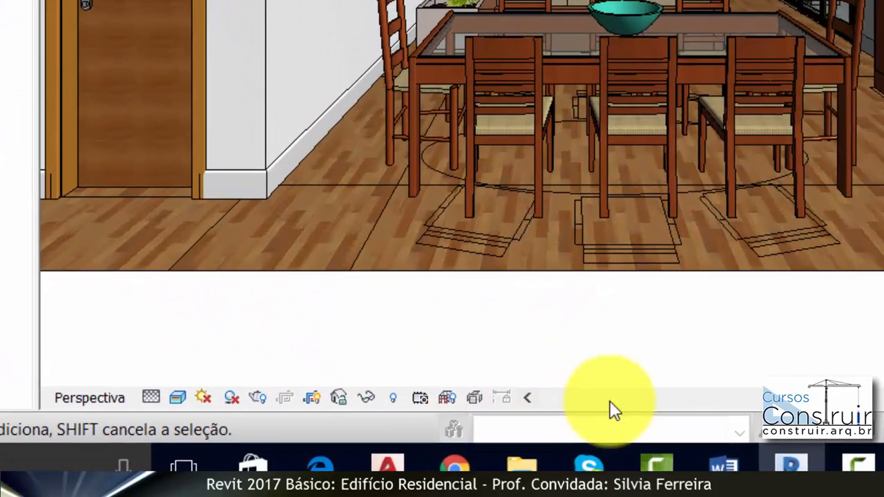
pyautogui.click(258, 399)
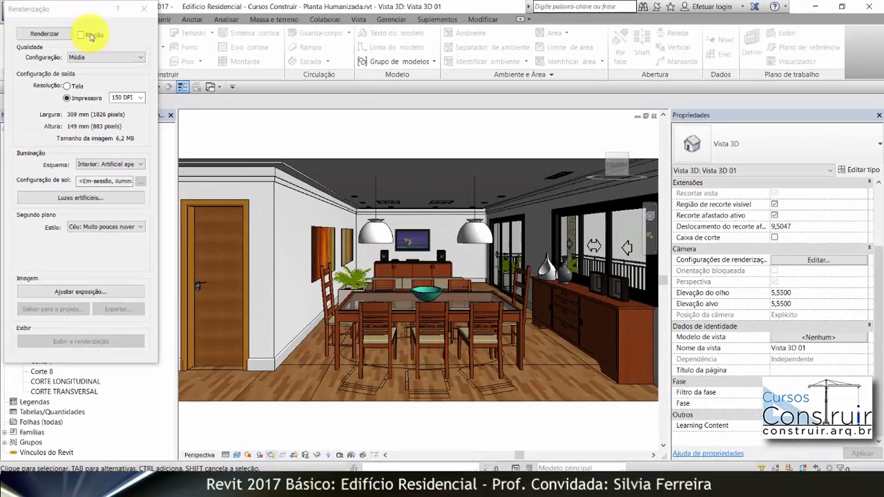
pyautogui.click(142, 13)
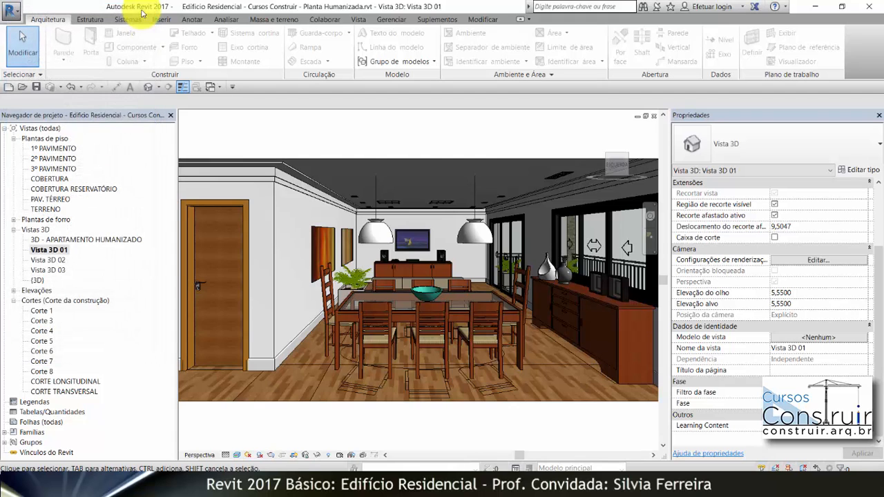
pyautogui.click(359, 20)
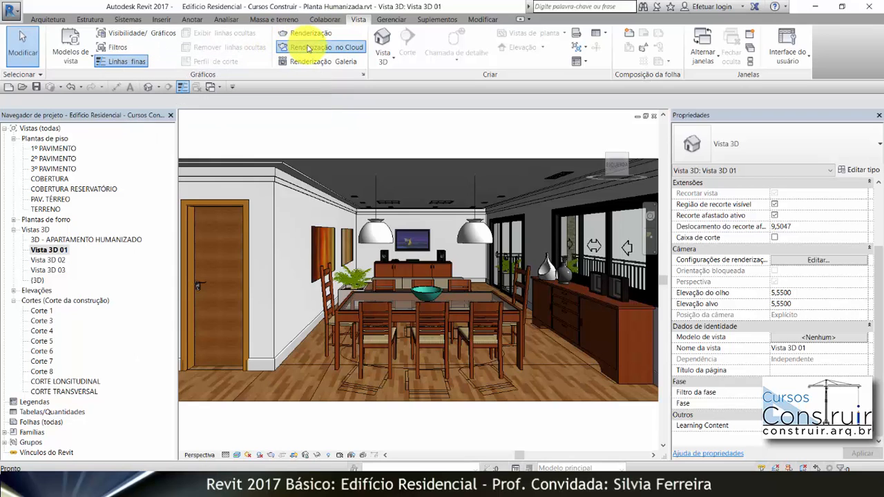
pyautogui.click(308, 48)
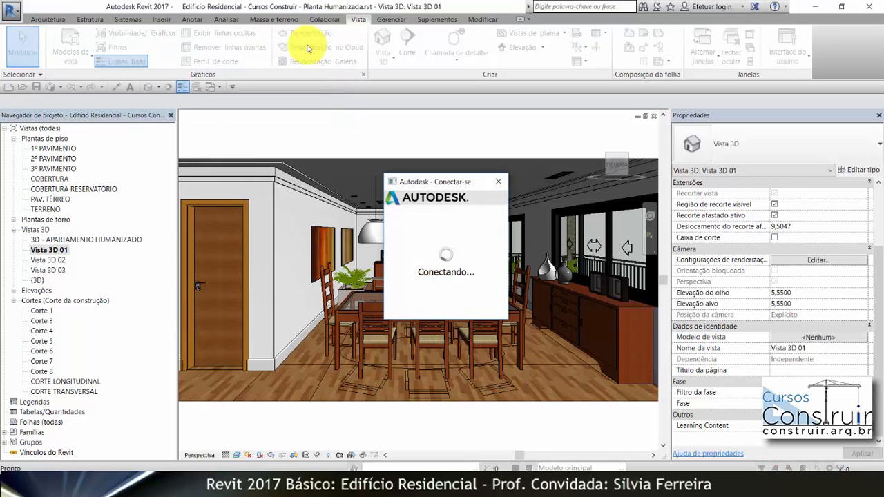
pyautogui.click(501, 180)
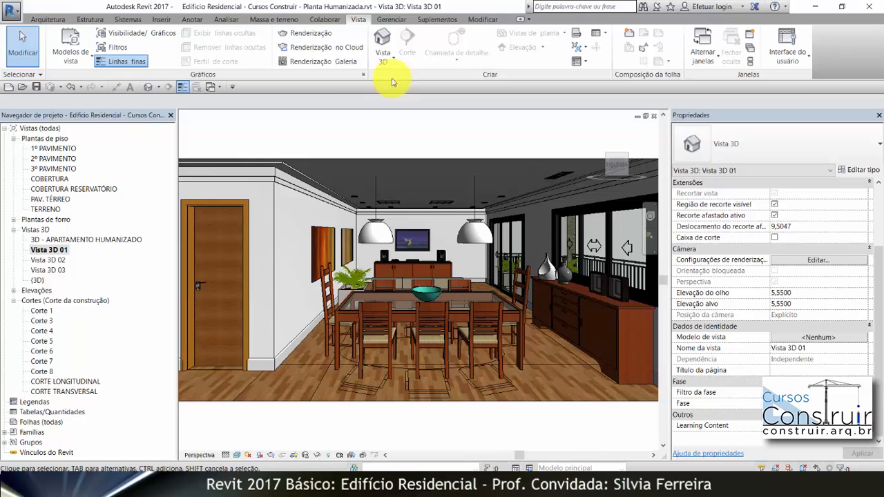
pyautogui.click(316, 34)
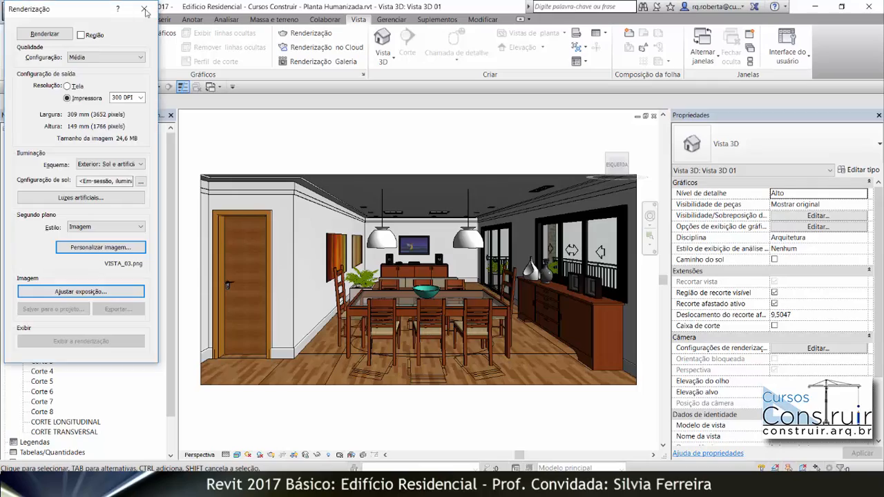
pyautogui.click(143, 9)
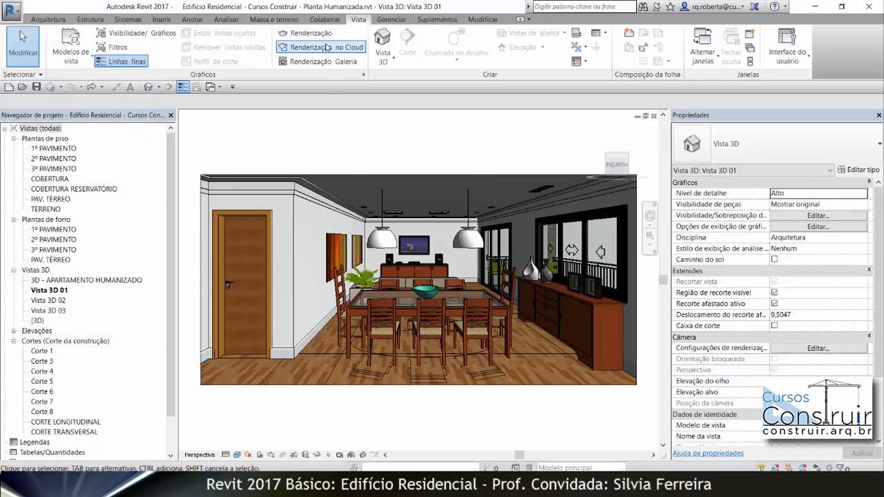
# - Start cloud rendering, continue past the welcome message and review the output settings for Vista 3D 01
pyautogui.click(326, 47)
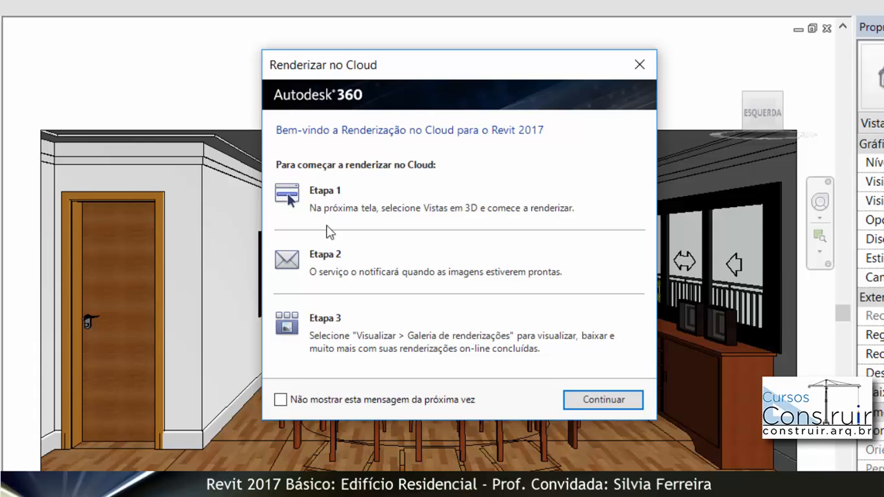
pyautogui.click(624, 401)
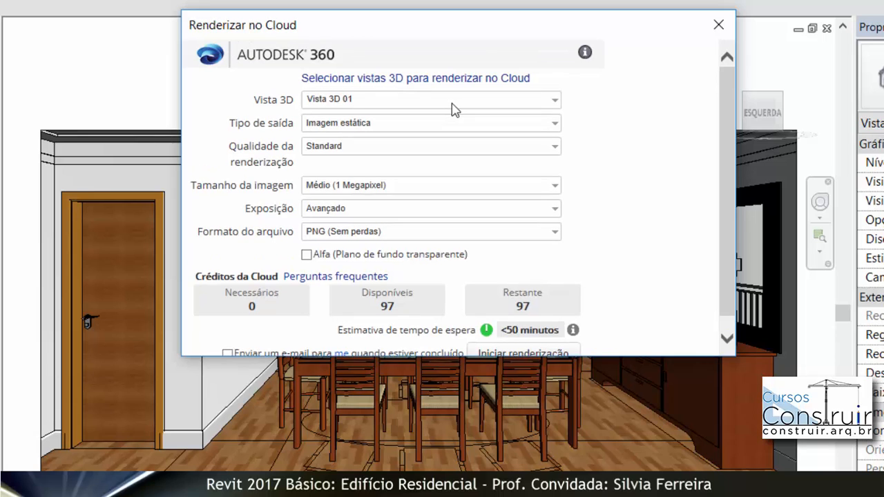
pyautogui.scroll(-1, 454, 110)
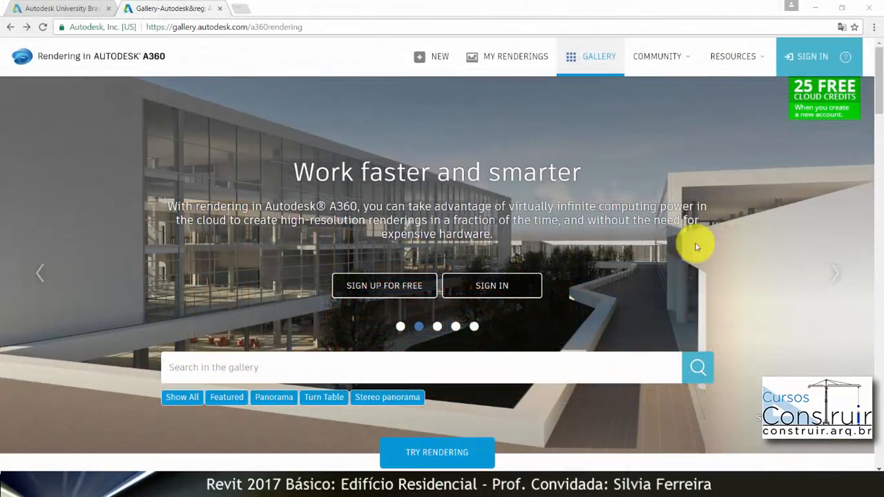
# - Switch to the browser and look through the featured and most popular projects in the Autodesk A360 rendering gallery
pyautogui.scroll(-6, 628, 227)
pyautogui.scroll(-3, 627, 227)
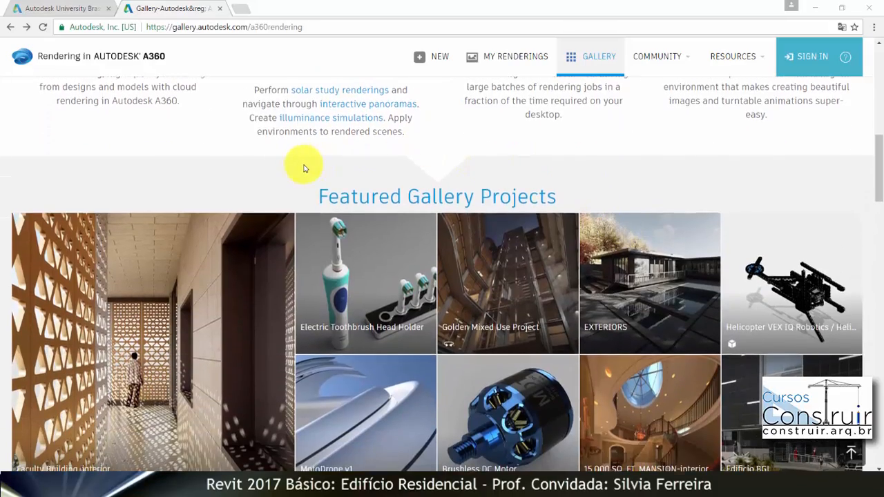
pyautogui.scroll(-8, 304, 168)
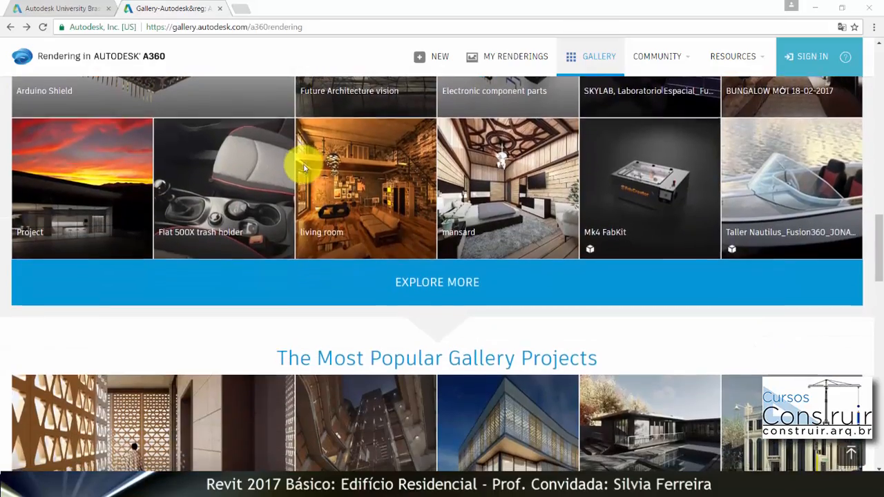
pyautogui.scroll(-3, 304, 168)
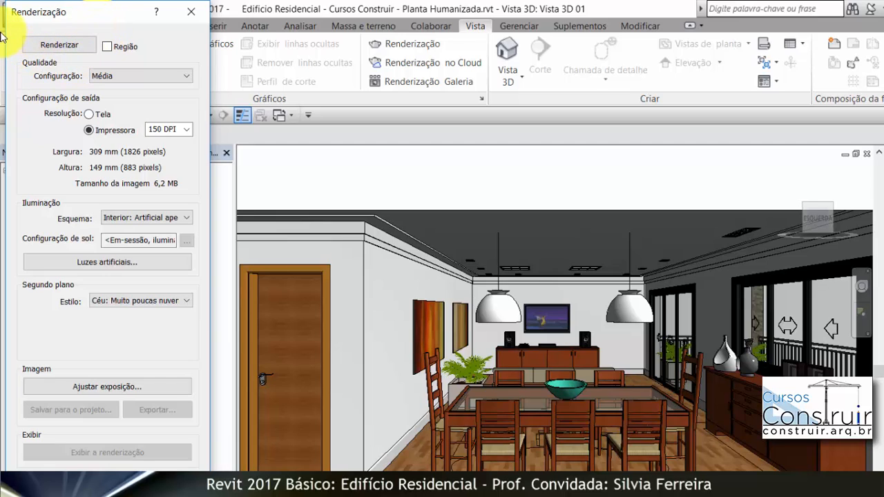
# - Limit the Vista 3D 01 render to a region of about 163 × 123 mm around the dining table, and turn the region off
pyautogui.click(107, 47)
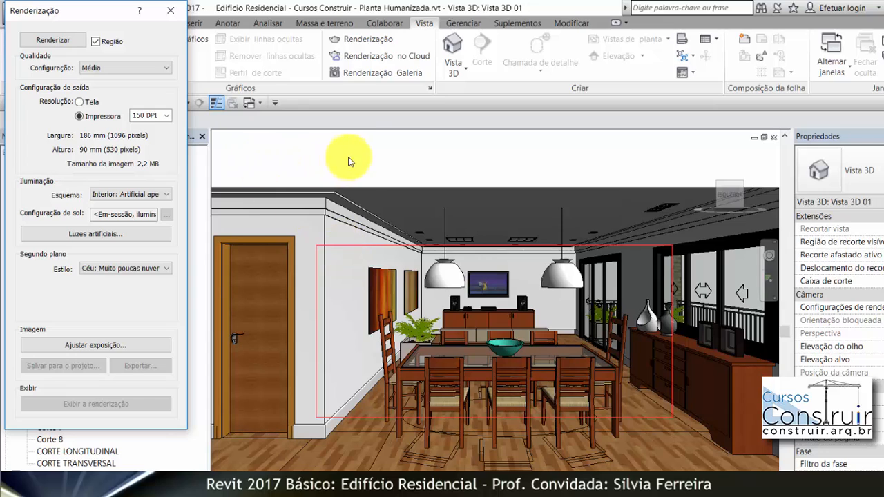
pyautogui.click(334, 246)
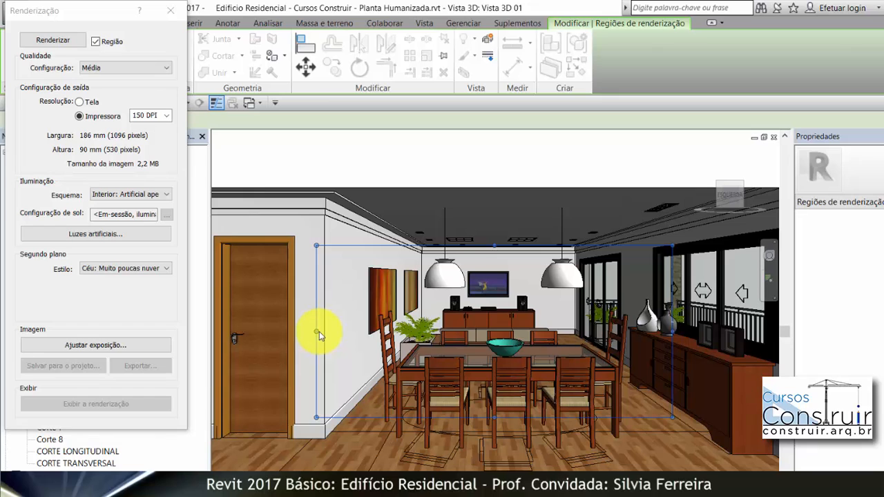
pyautogui.moveTo(317, 334); pyautogui.dragTo(355, 335)
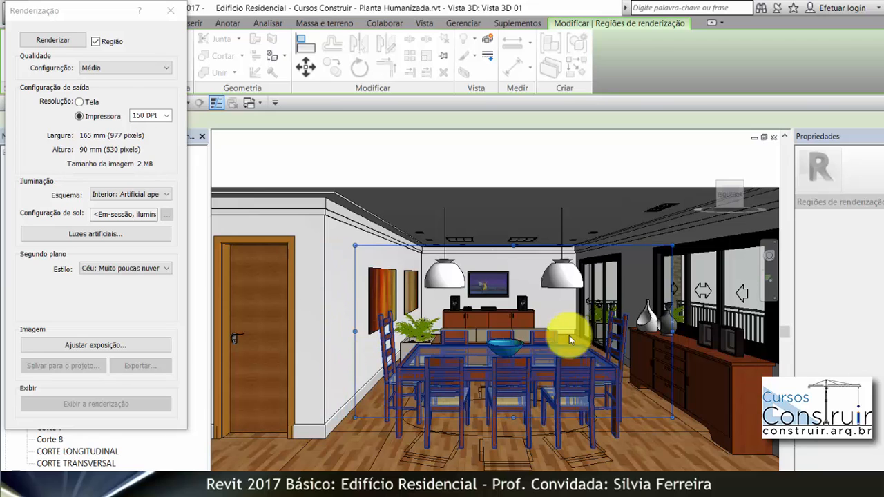
pyautogui.moveTo(672, 329); pyautogui.dragTo(647, 336)
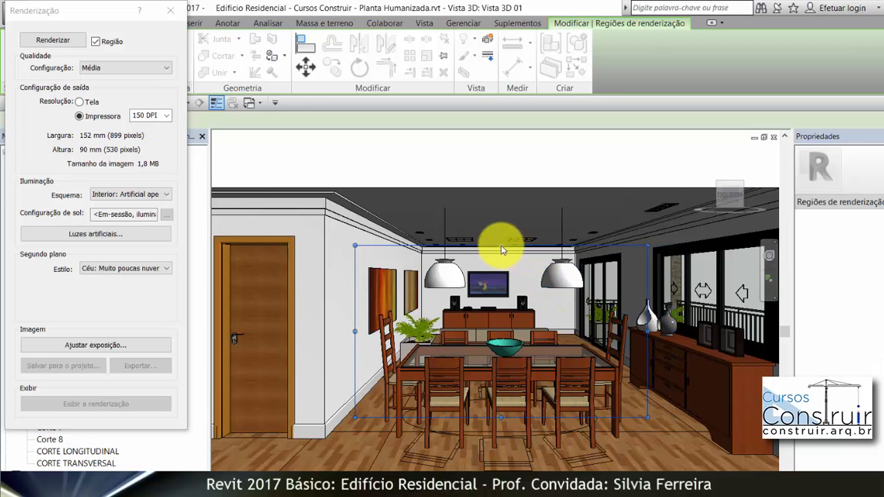
pyautogui.moveTo(503, 245); pyautogui.dragTo(499, 227)
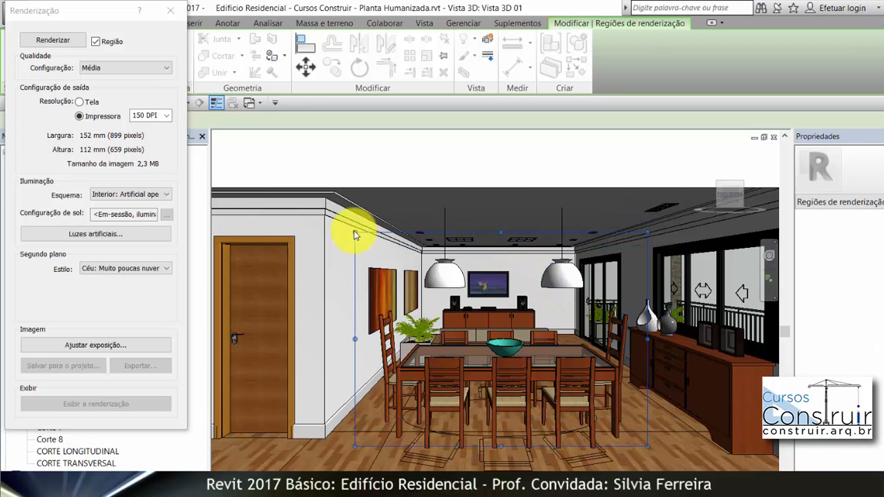
pyautogui.moveTo(355, 233); pyautogui.dragTo(336, 210)
pyautogui.click(345, 148)
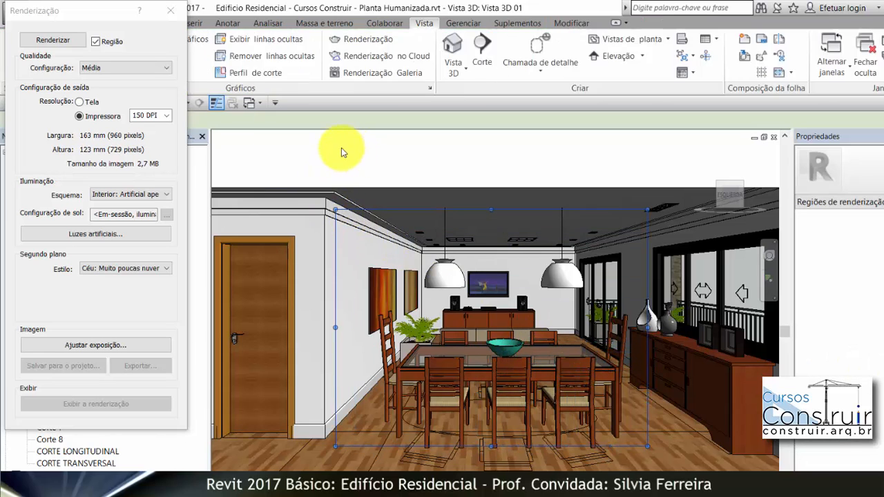
pyautogui.click(96, 42)
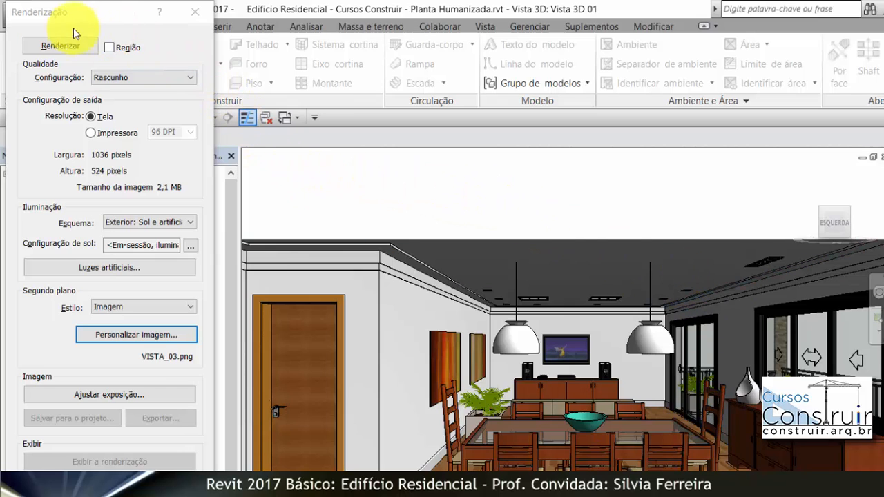
# - Set the render quality of Vista 3D 01 to Média
pyautogui.click(192, 79)
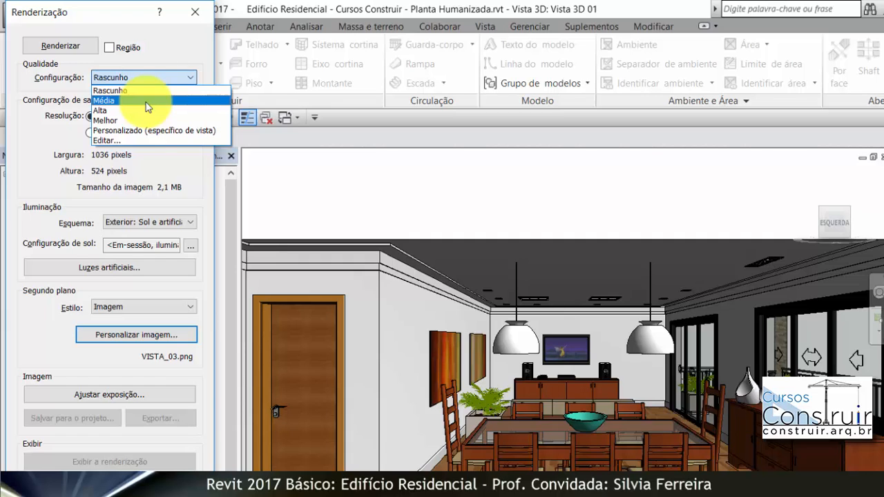
pyautogui.click(146, 102)
pyautogui.click(190, 80)
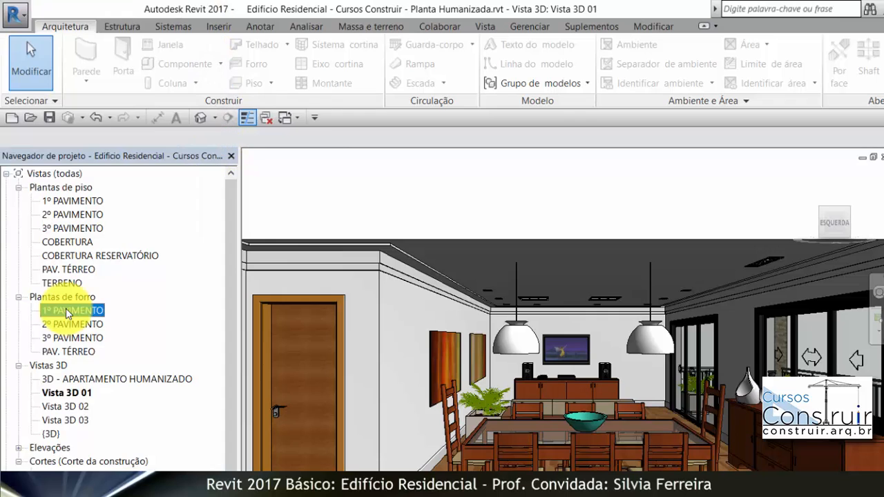
# - Look at the 1º PAVIMENTO ceiling plan and return to the Vista 3D 01 view
pyautogui.doubleClick(65, 310)
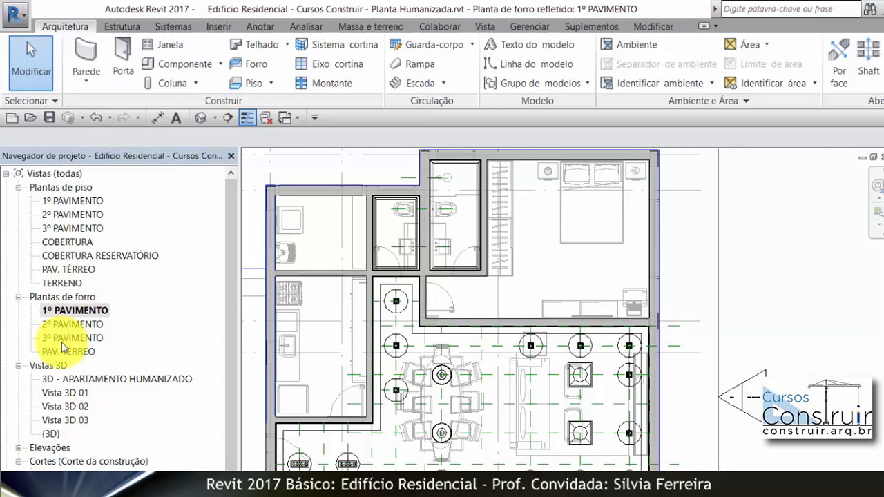
pyautogui.click(67, 393)
pyautogui.doubleClick(70, 393)
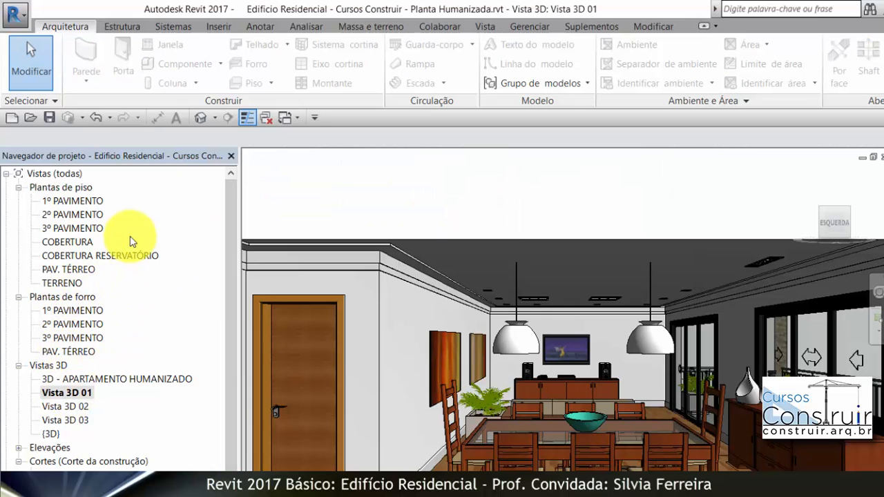
# - Reopen the rendering settings, try the quality Personalizado (específico de vista), and set it back to Média
pyautogui.press('r')
pyautogui.press('r')
pyautogui.click(190, 77)
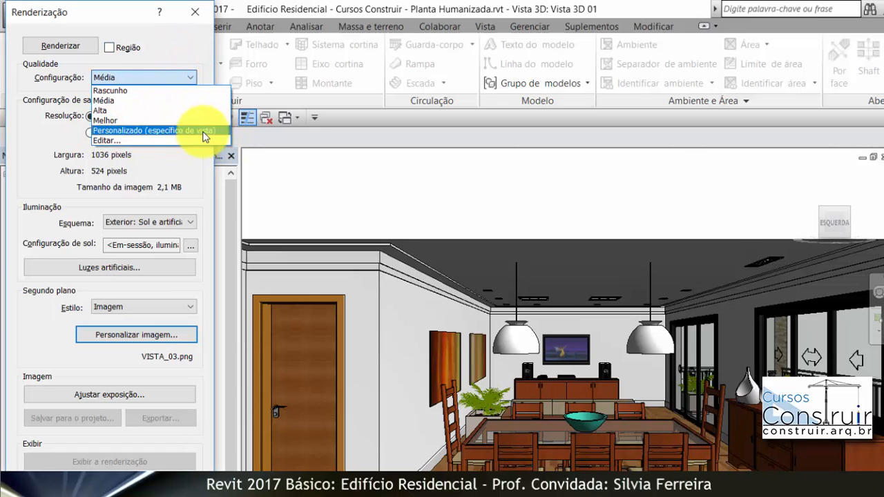
pyautogui.click(152, 131)
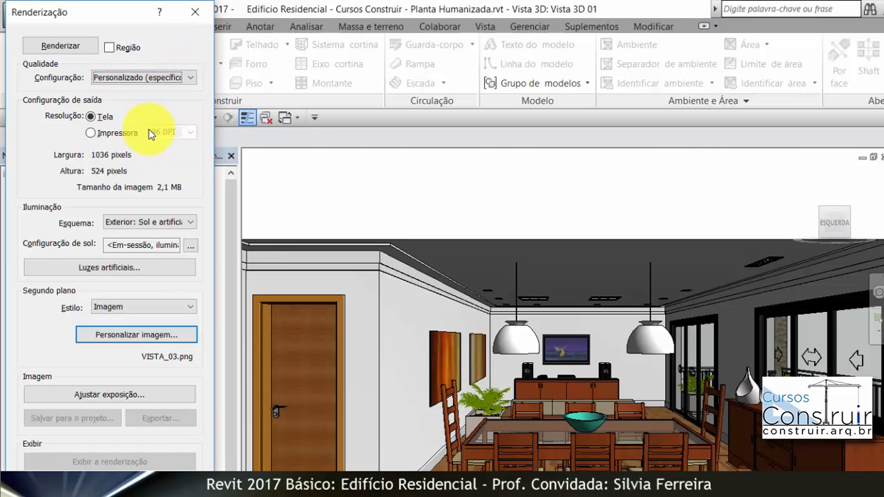
pyautogui.click(188, 78)
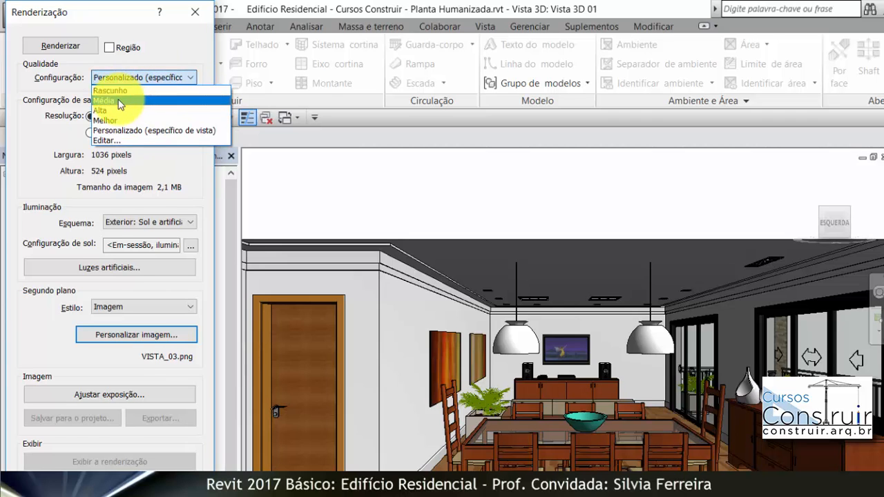
pyautogui.click(125, 103)
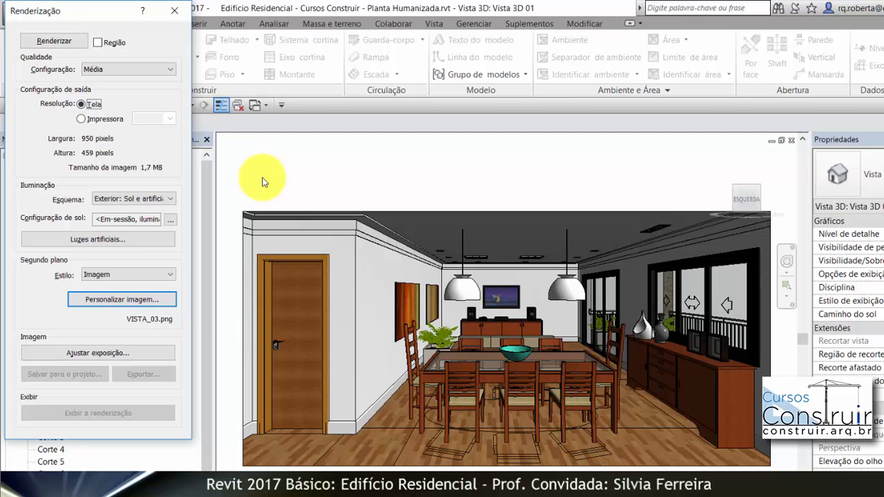
# - Set the output resolution to Impressora at 300 DPI, after trying 150 DPI with the render region on, and turn the region off
pyautogui.click(82, 121)
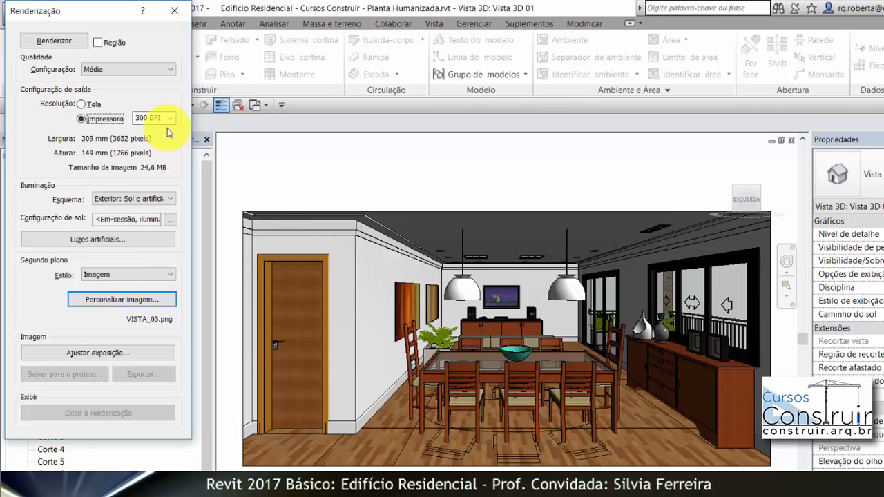
pyautogui.click(97, 44)
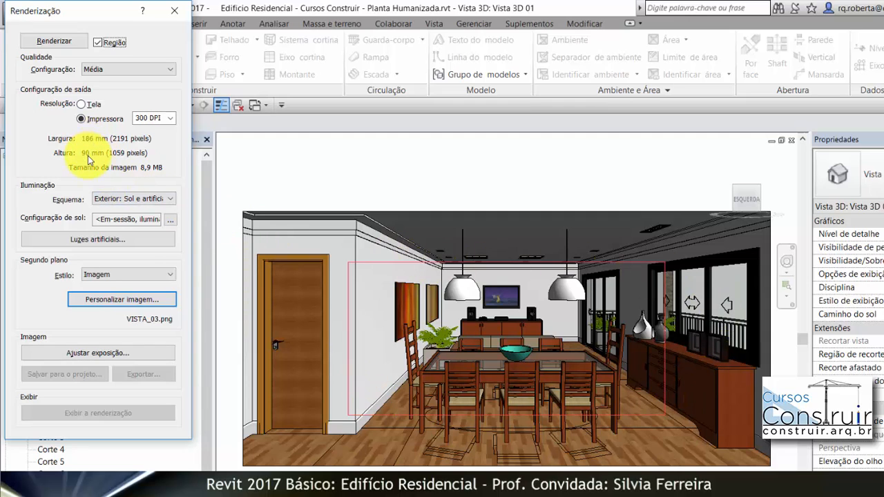
pyautogui.click(170, 119)
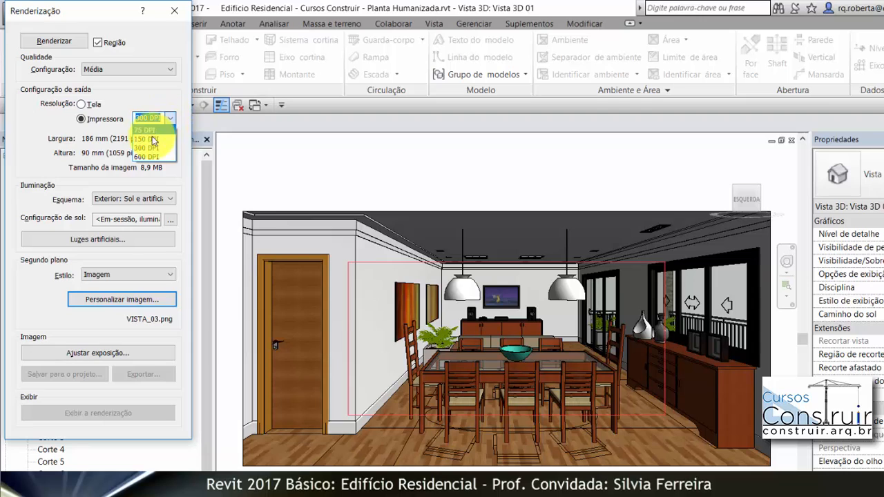
pyautogui.click(152, 140)
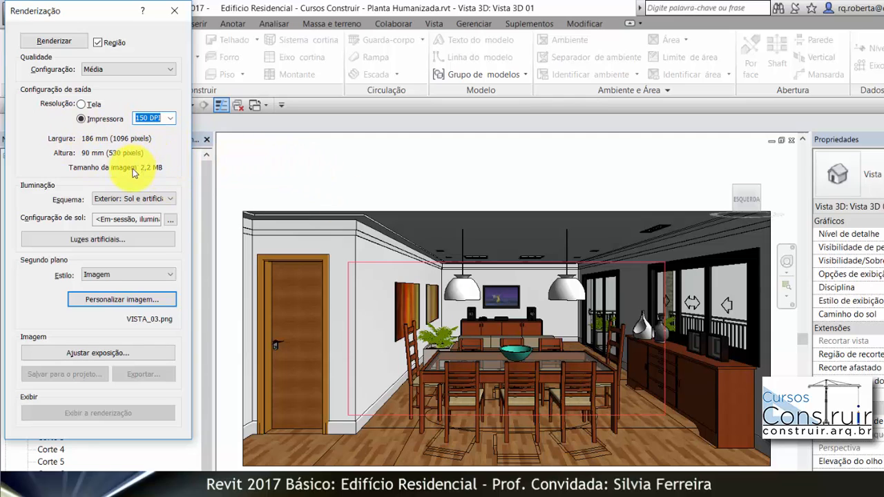
pyautogui.click(170, 119)
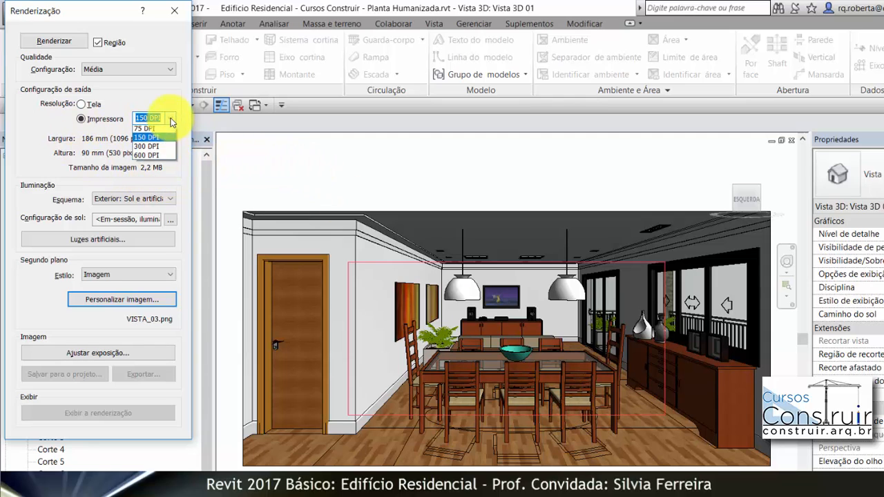
pyautogui.click(162, 146)
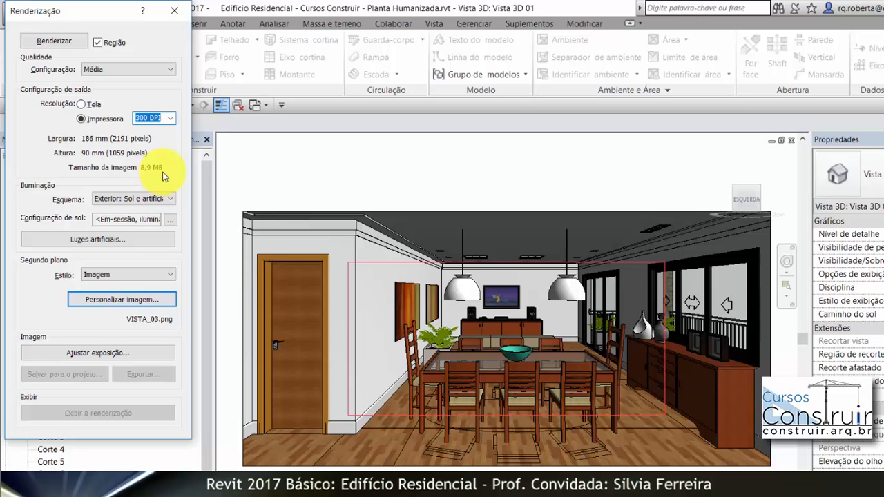
pyautogui.click(97, 43)
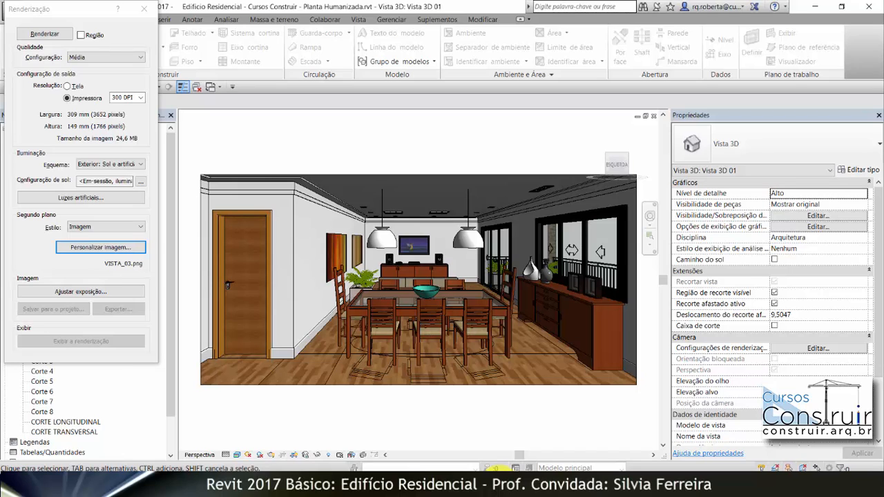
# - Try to resize the crop region of Vista 3D 01 to 520 × 210 mm by field of view (Campo da vista)
pyautogui.click(337, 176)
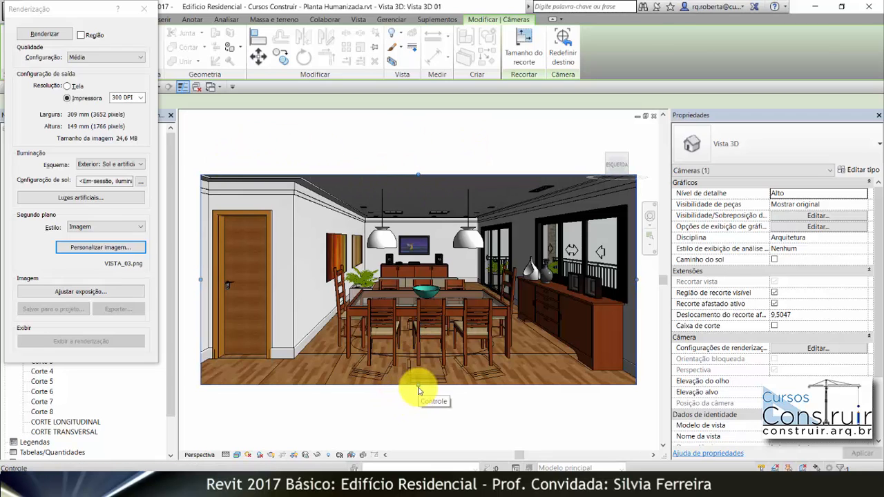
pyautogui.moveTo(418, 391)
pyautogui.mouseDown()
pyautogui.moveTo(420, 426)
pyautogui.moveTo(416, 386)
pyautogui.mouseUp()
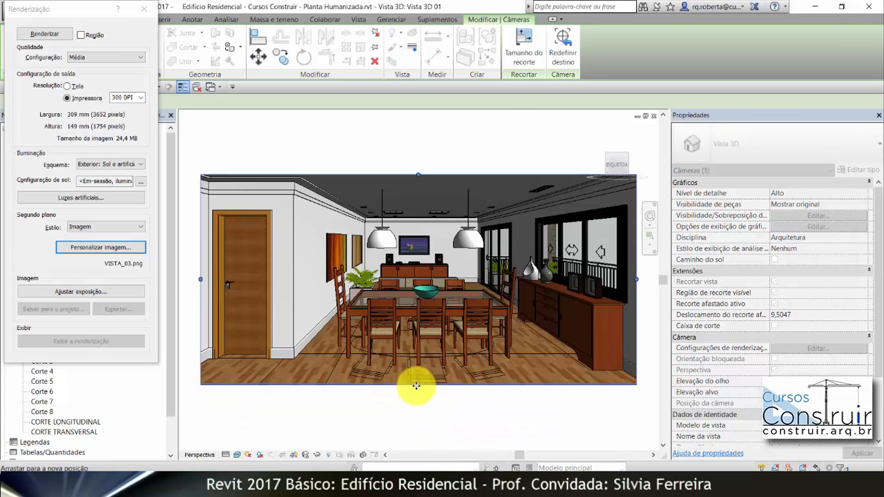
pyautogui.click(527, 55)
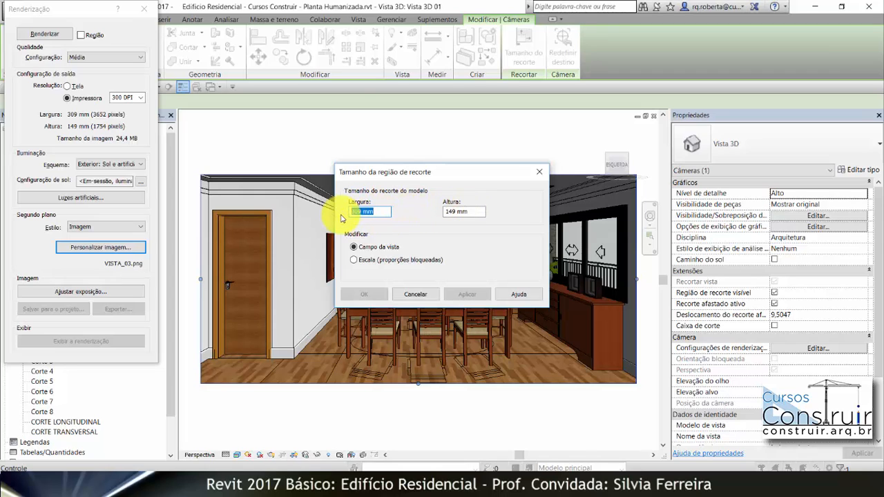
pyautogui.write('520')
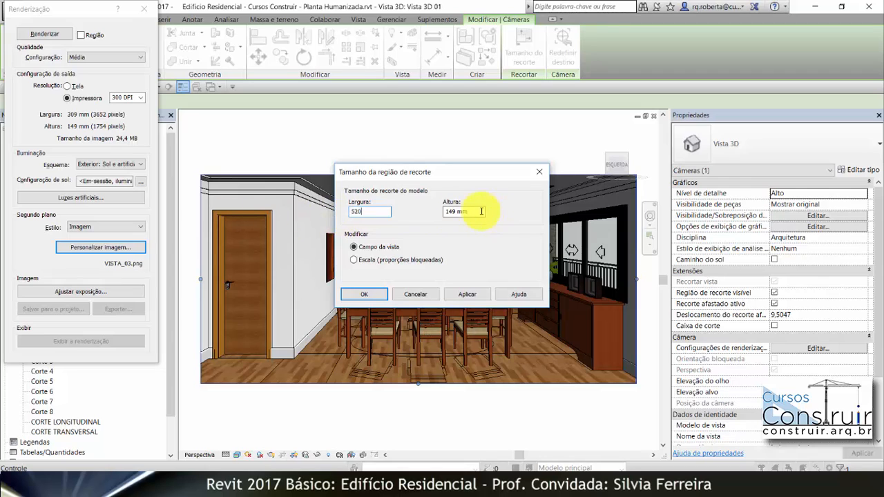
pyautogui.moveTo(482, 211); pyautogui.dragTo(443, 211)
pyautogui.write('210')
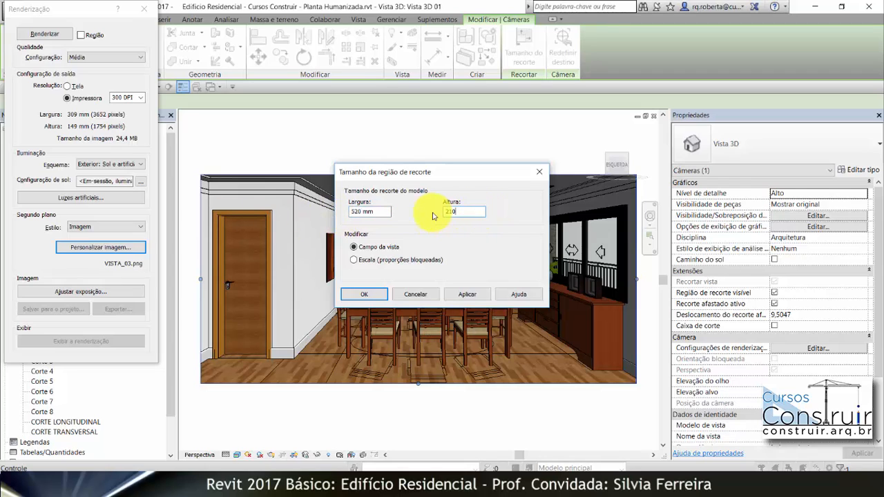
pyautogui.click(467, 295)
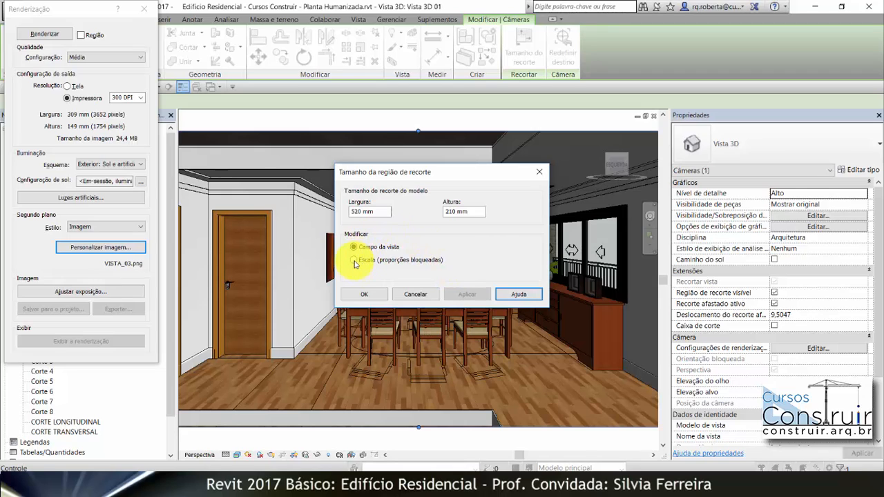
pyautogui.click(417, 295)
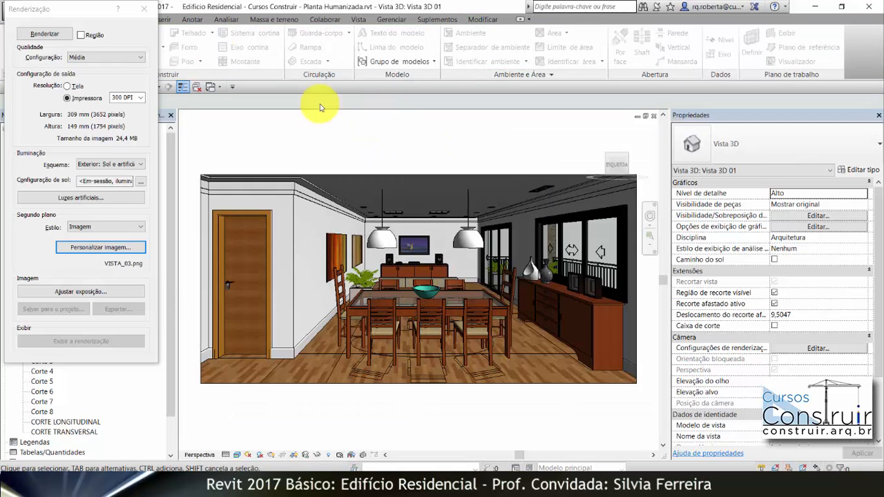
pyautogui.click(143, 8)
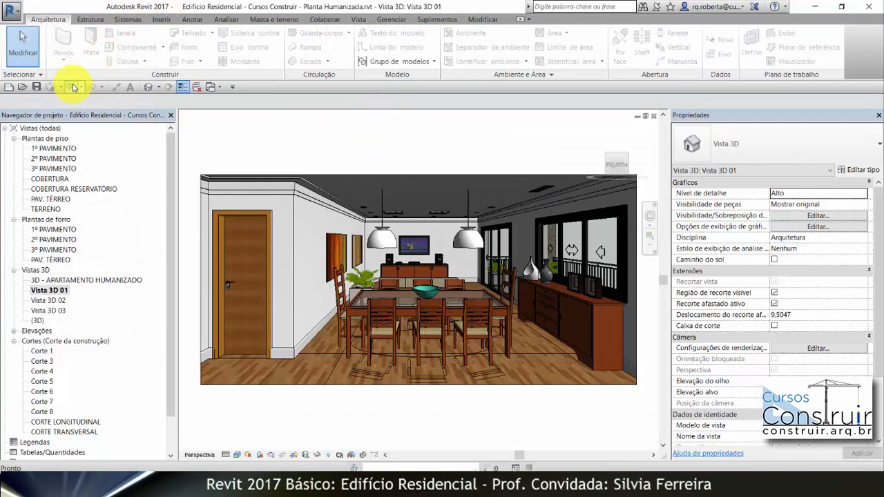
# - Reopen the rendering settings and try scaling the crop region with locked proportions (Escala) to a width of 270 mm
pyautogui.press('r')
pyautogui.press('r')
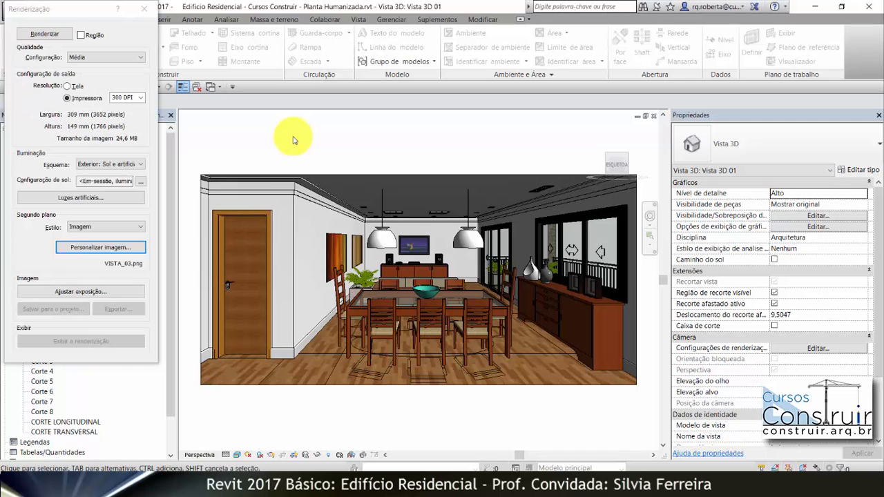
pyautogui.click(372, 176)
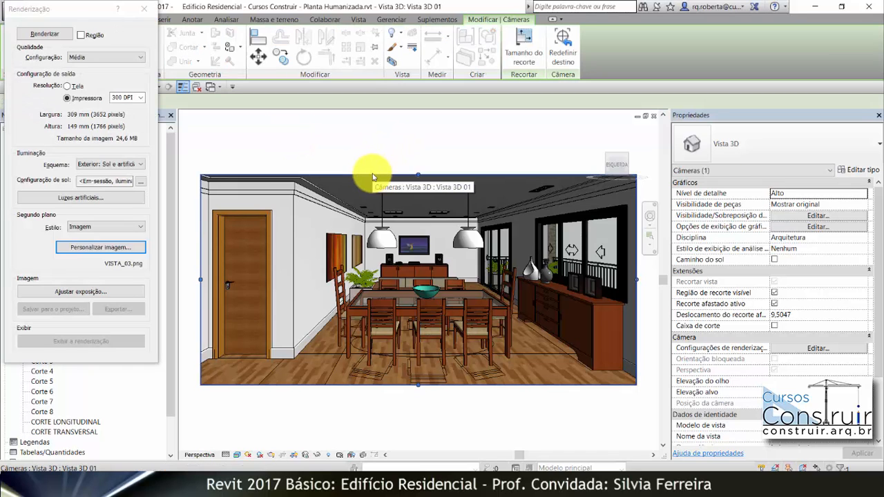
pyautogui.click(526, 60)
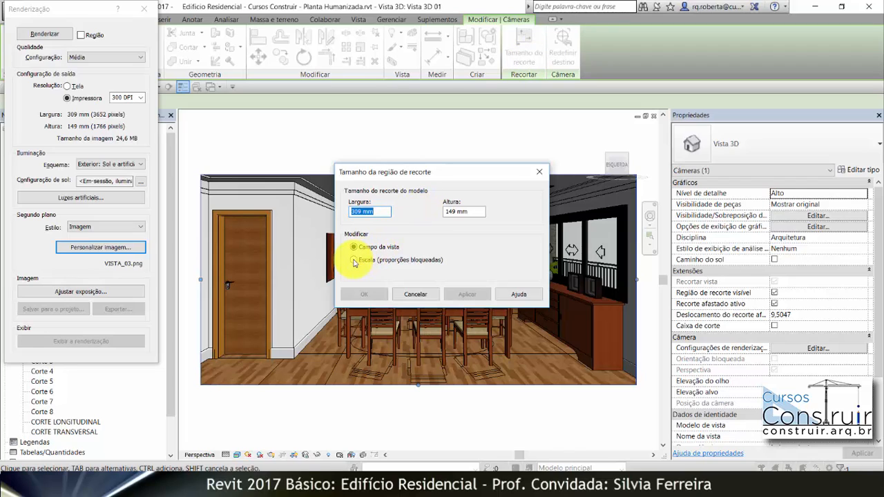
pyautogui.click(354, 262)
pyautogui.moveTo(382, 212); pyautogui.dragTo(355, 211)
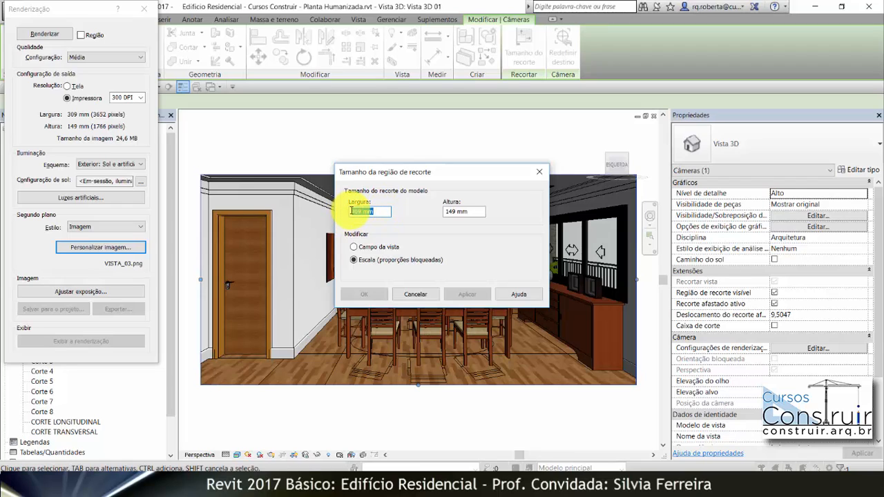
pyautogui.write('170')
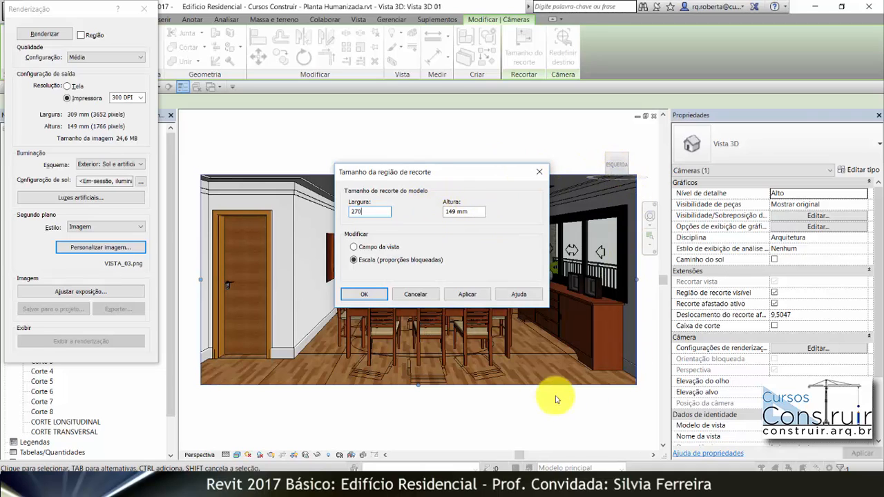
pyautogui.click(467, 294)
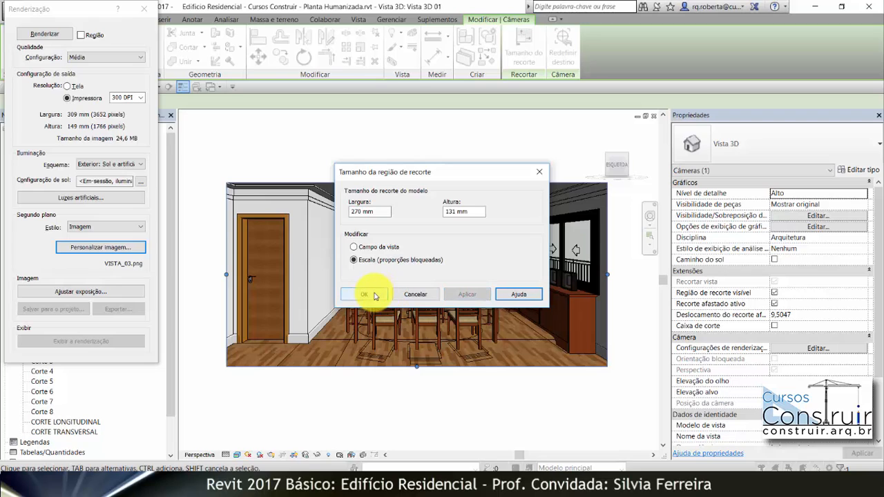
pyautogui.click(374, 295)
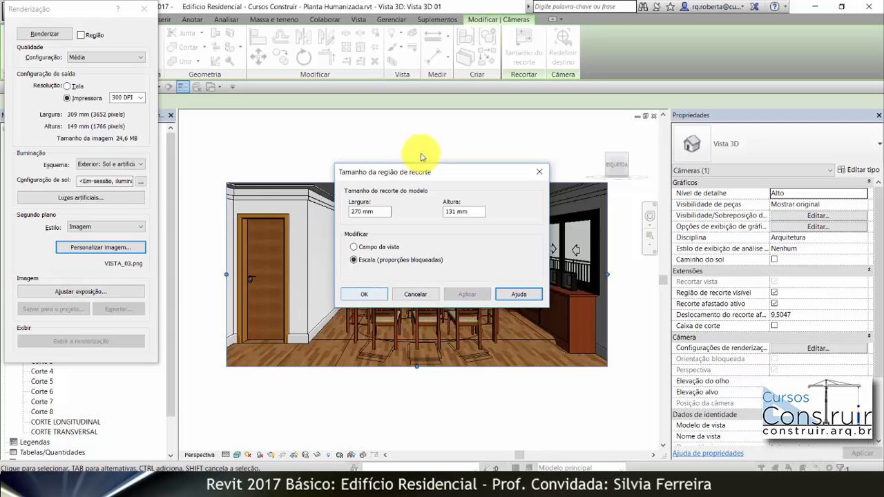
pyautogui.moveTo(490, 174); pyautogui.dragTo(500, 39)
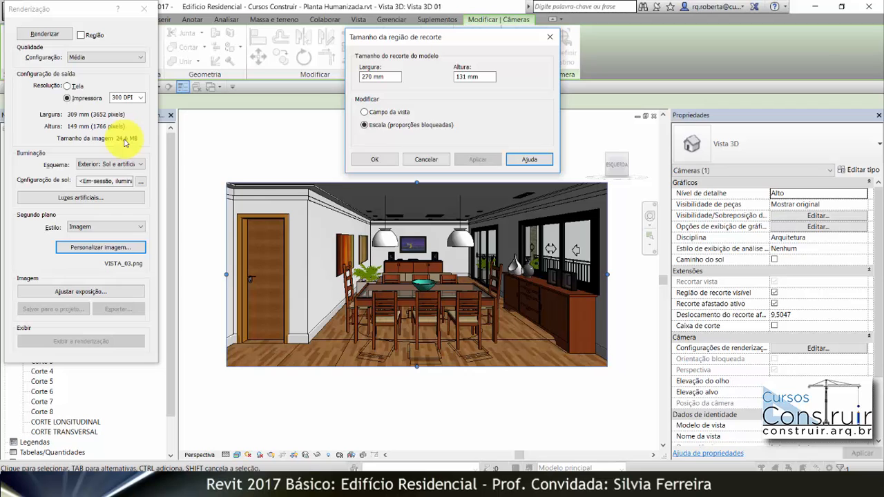
pyautogui.click(416, 161)
pyautogui.click(149, 8)
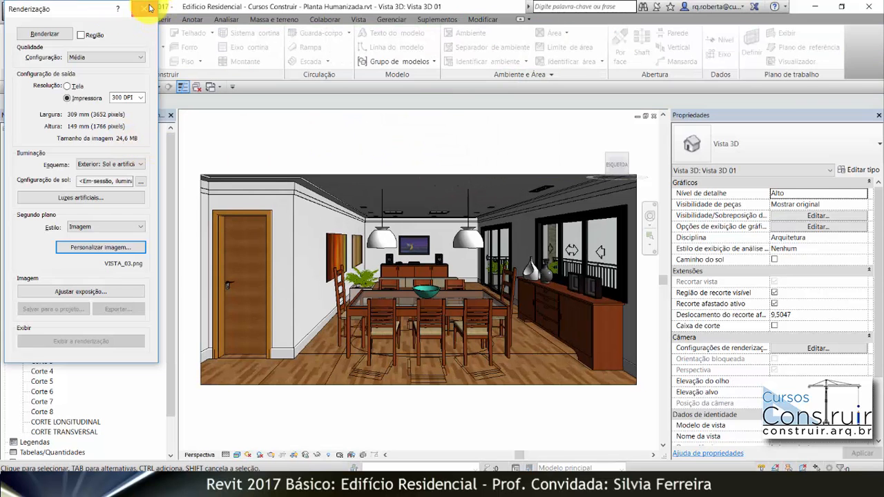
pyautogui.click(149, 9)
pyautogui.click(386, 177)
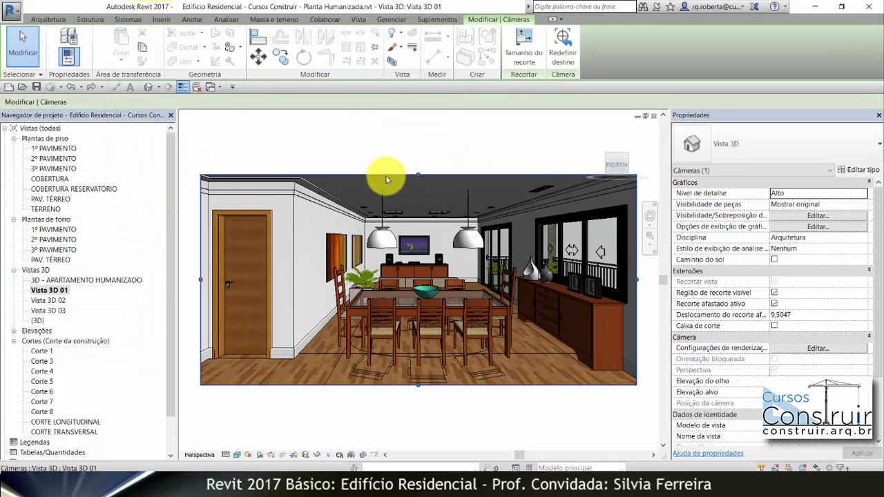
pyautogui.click(382, 149)
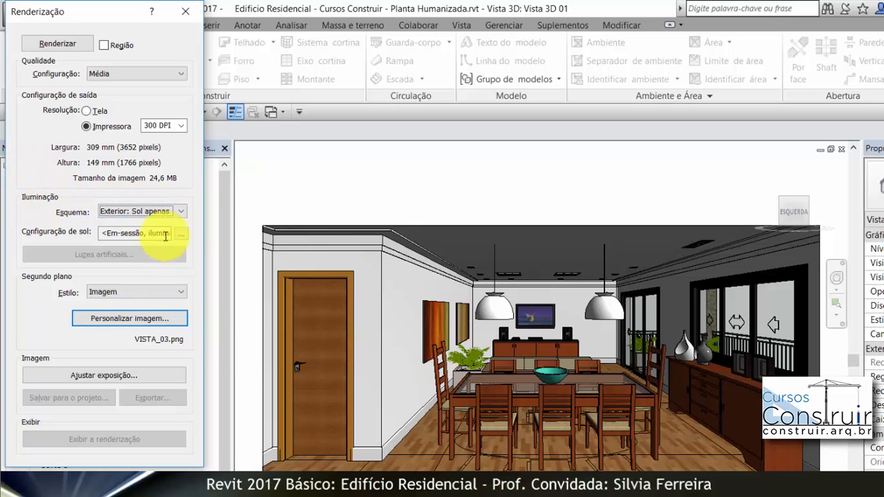
pyautogui.click(182, 212)
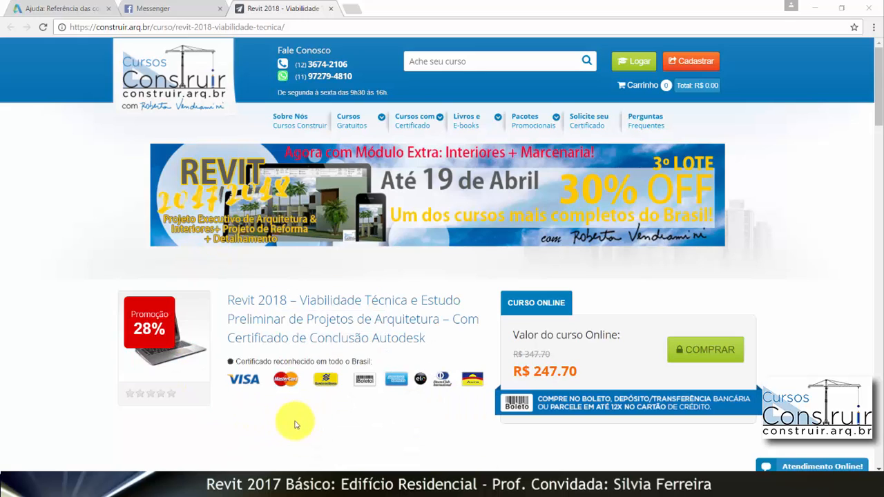
pyautogui.moveTo(197, 365)
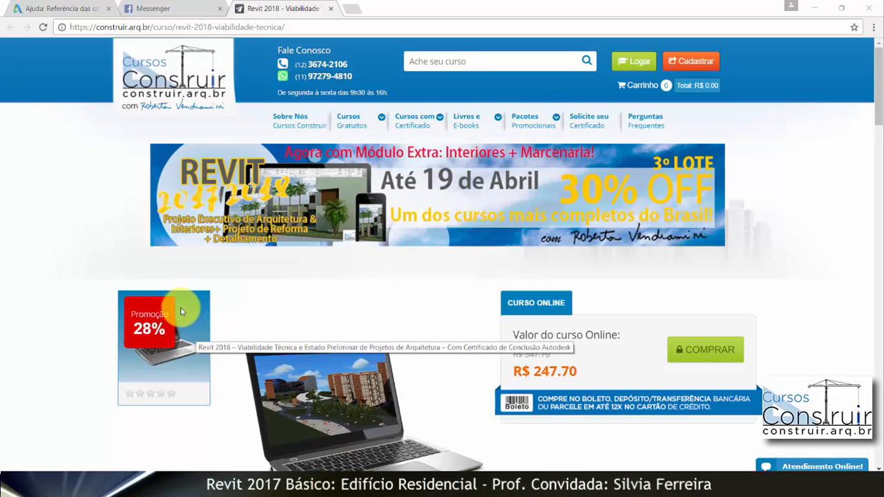
pyautogui.scroll(-1, 180, 311)
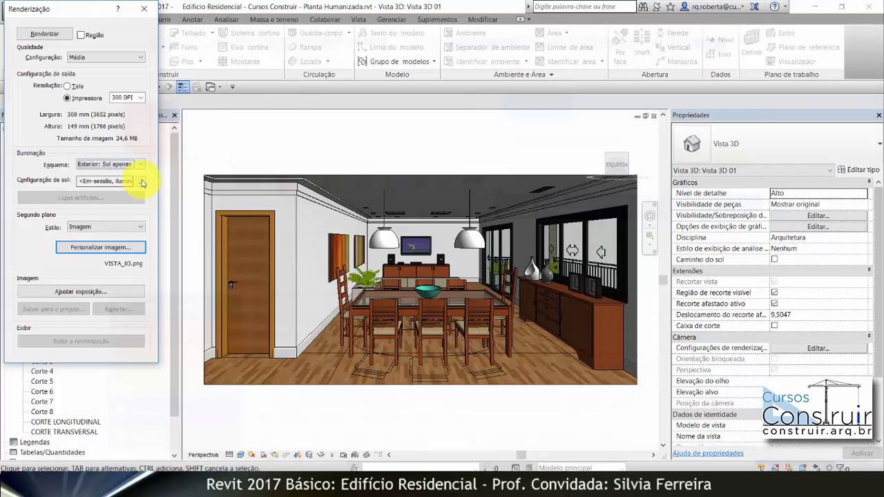
# - Set the lighting scheme of the Vista 3D 01 render to Interior: Sol e artificial
pyautogui.click(140, 165)
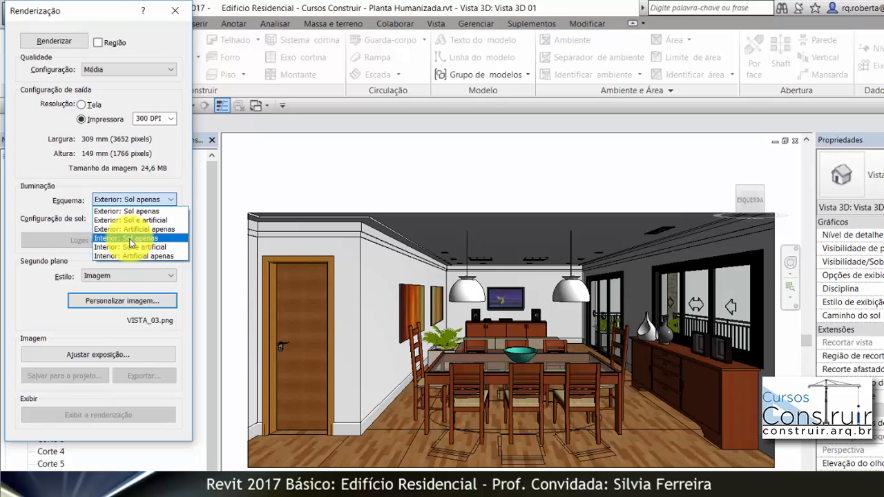
pyautogui.click(175, 248)
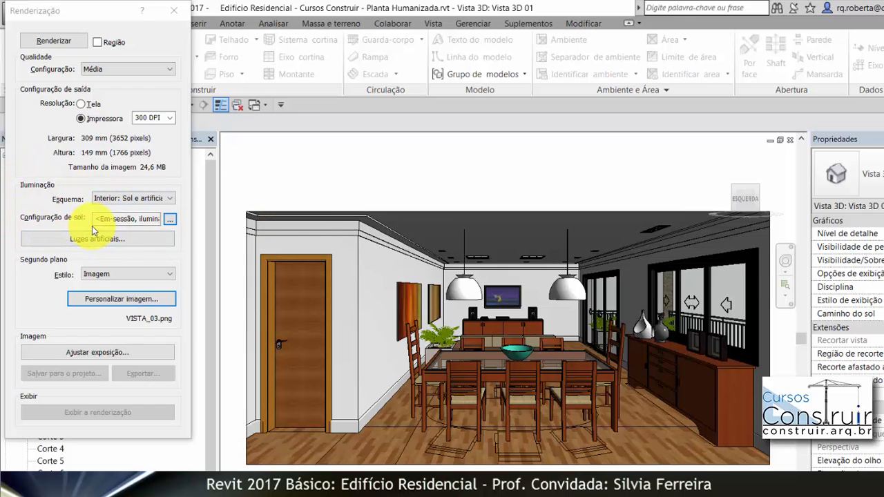
# - Open the sun settings, examine the Estático, Dia único and Múltiplos dias solar studies, and return the study type to Iluminação
pyautogui.click(171, 219)
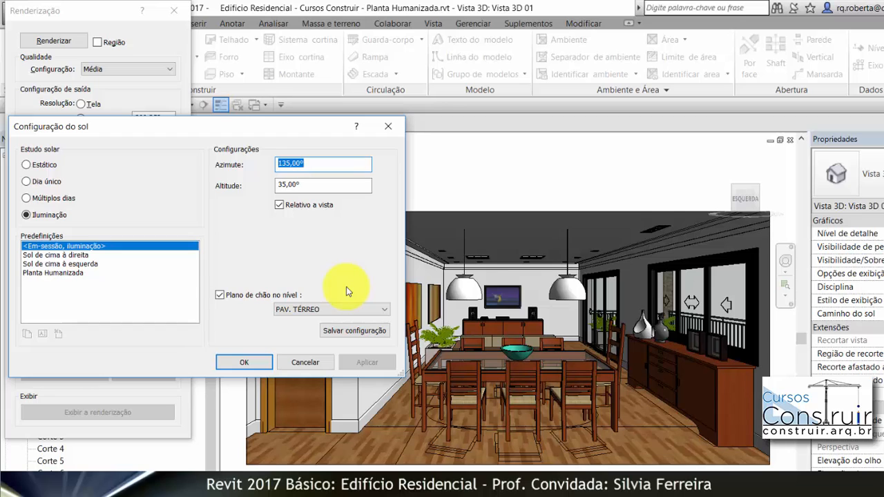
pyautogui.click(27, 166)
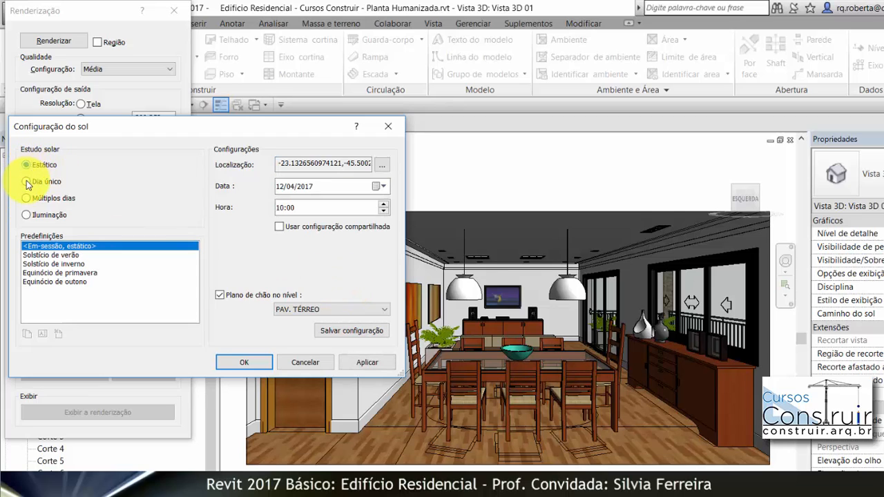
pyautogui.click(26, 181)
pyautogui.click(26, 199)
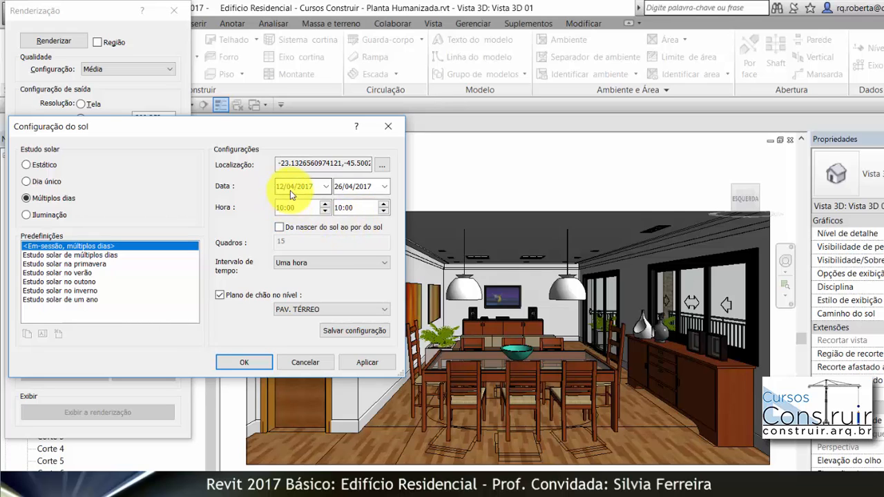
pyautogui.click(26, 215)
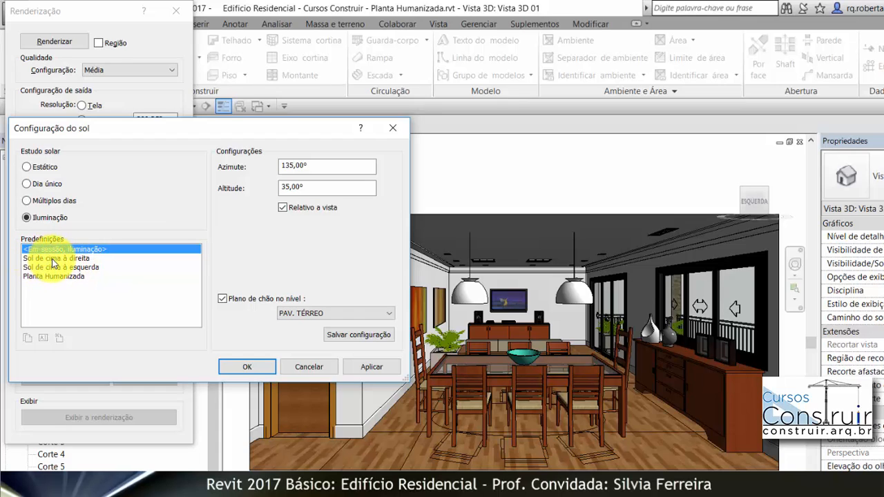
# - Select the sun preset Sol de cima à direita and apply an altitude of 0° to it
pyautogui.click(53, 258)
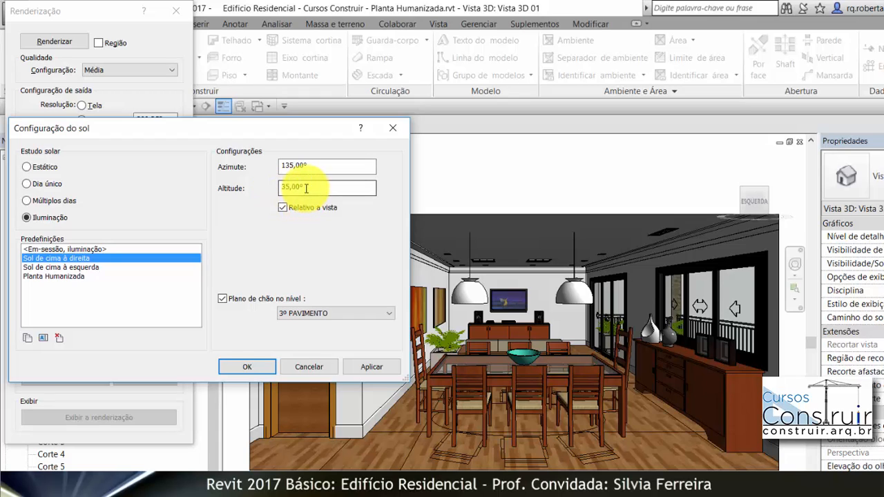
pyautogui.moveTo(306, 188); pyautogui.dragTo(276, 193)
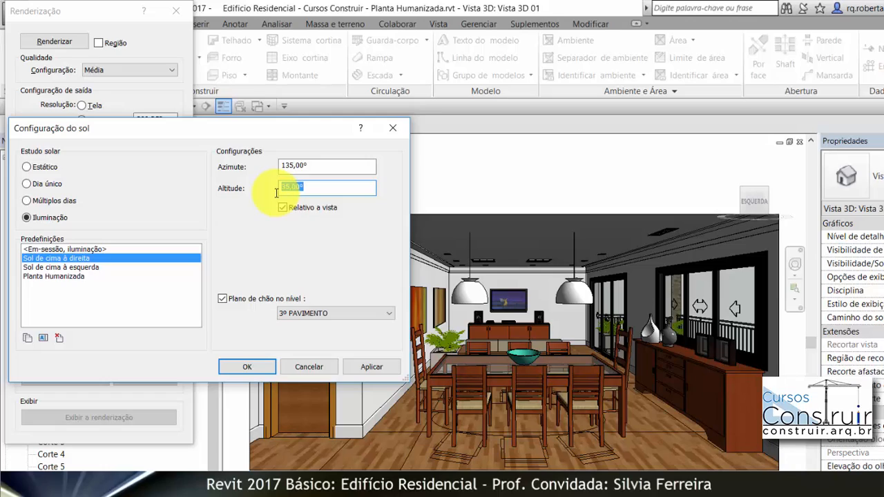
pyautogui.write('0')
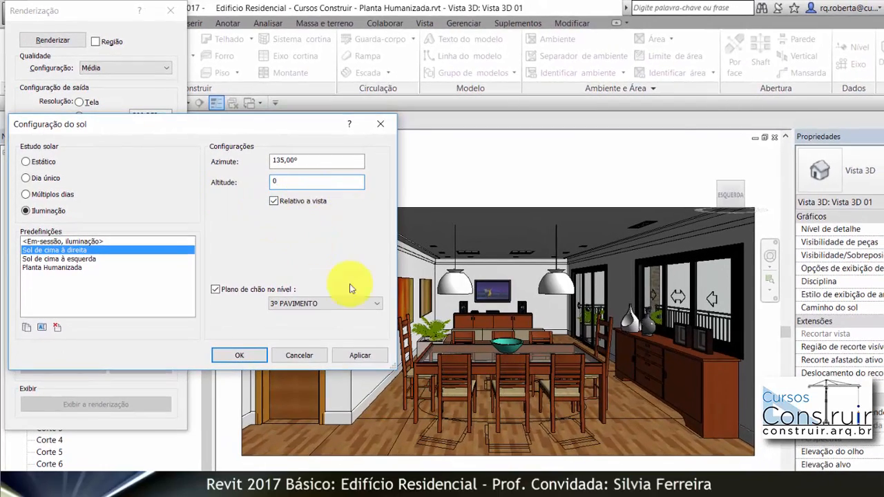
pyautogui.click(360, 355)
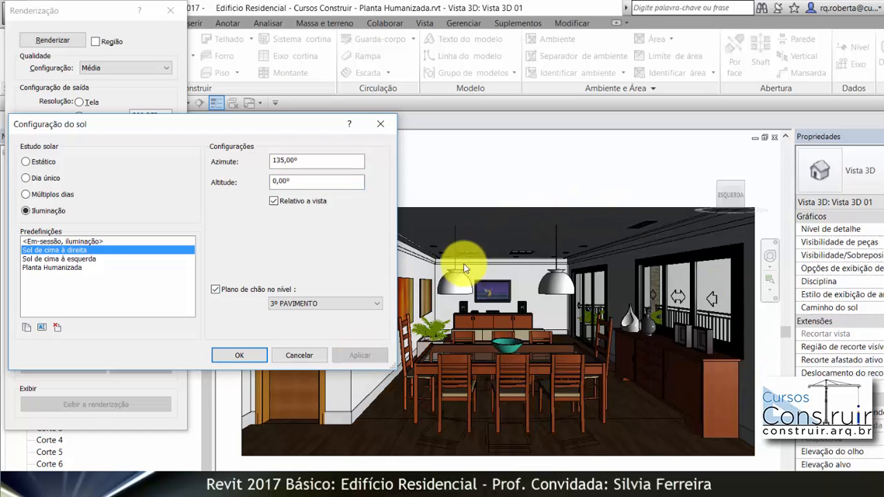
# - Set the sun preset's altitude to 90° and accept the sun settings
pyautogui.doubleClick(316, 182)
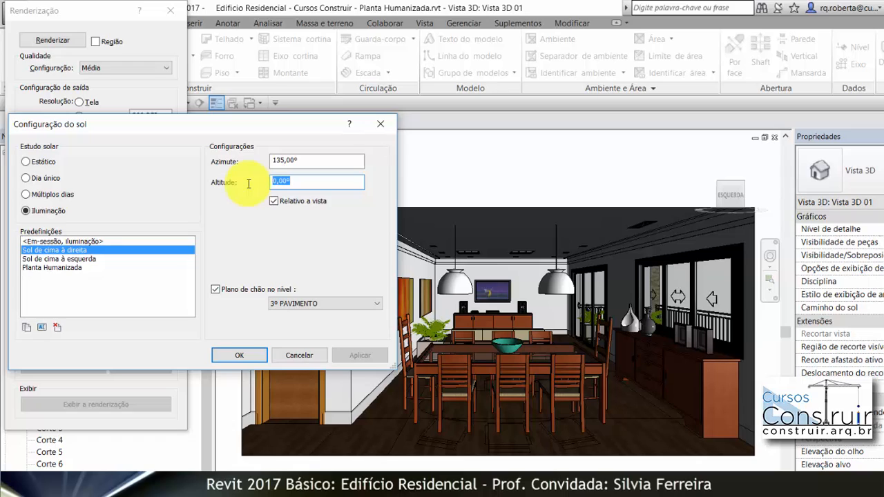
pyautogui.write('90')
pyautogui.click(239, 355)
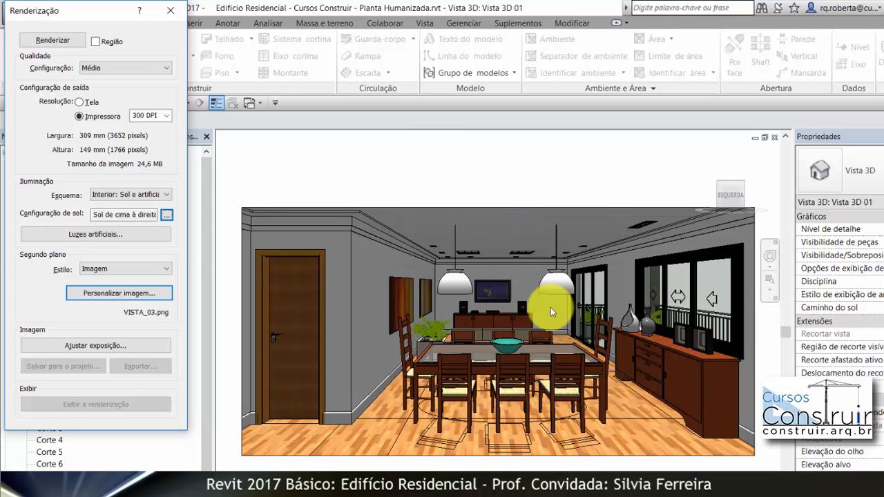
# - Reopen the sun settings, set the altitude to 35° and place the ground plane at level 1º PAVIMENTO
pyautogui.click(167, 215)
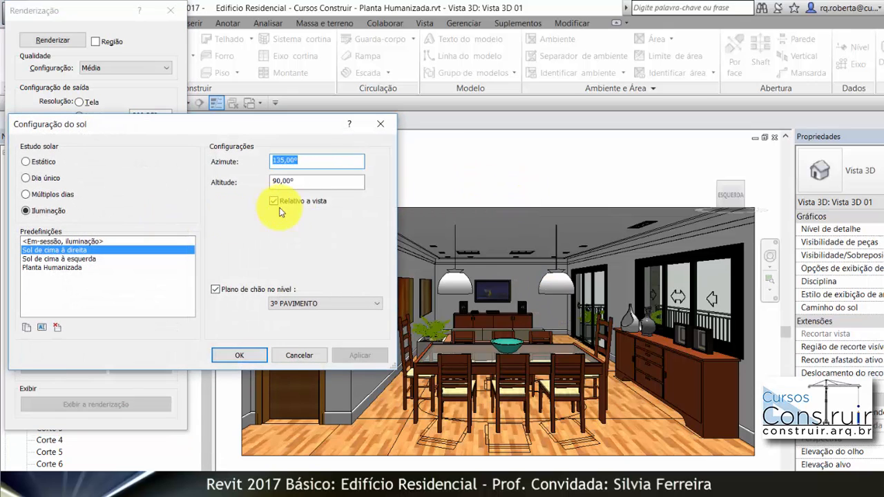
pyautogui.doubleClick(271, 184)
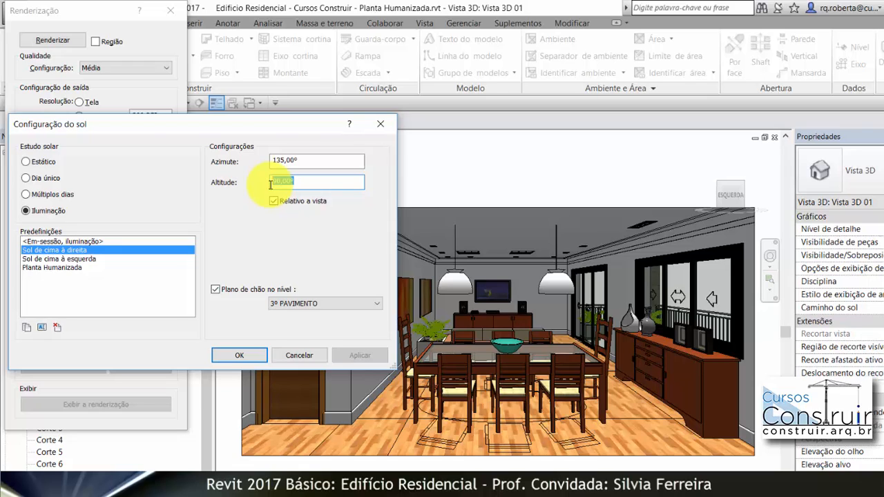
pyautogui.write('35')
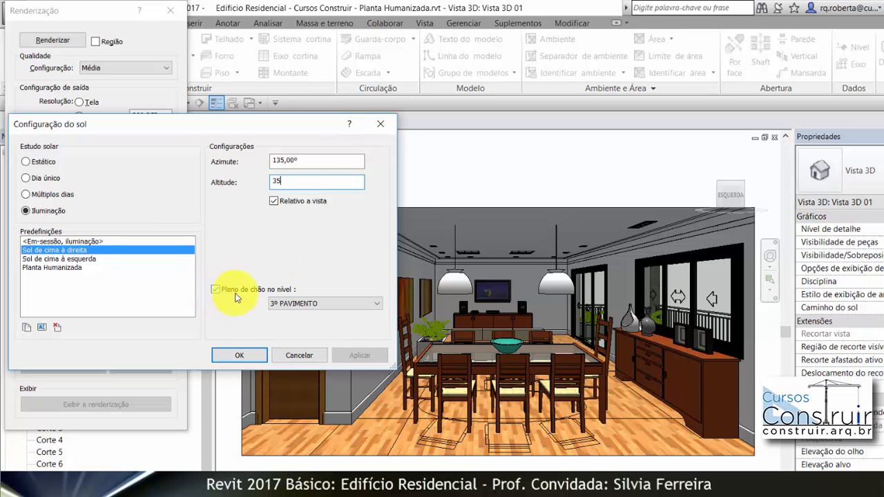
pyautogui.click(379, 304)
pyautogui.click(296, 324)
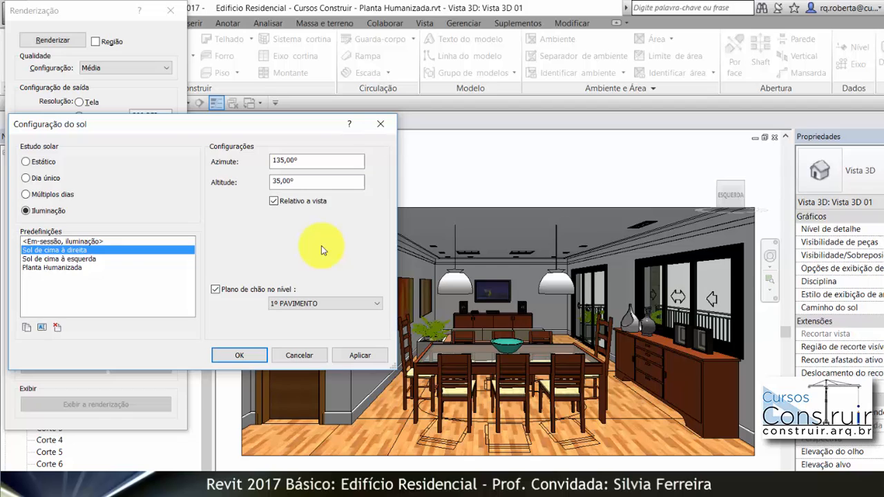
# - Duplicate the preset Sol de cima à direita as Sol_VISTA3D_01 and accept it as the sun setting of the render
pyautogui.click(27, 327)
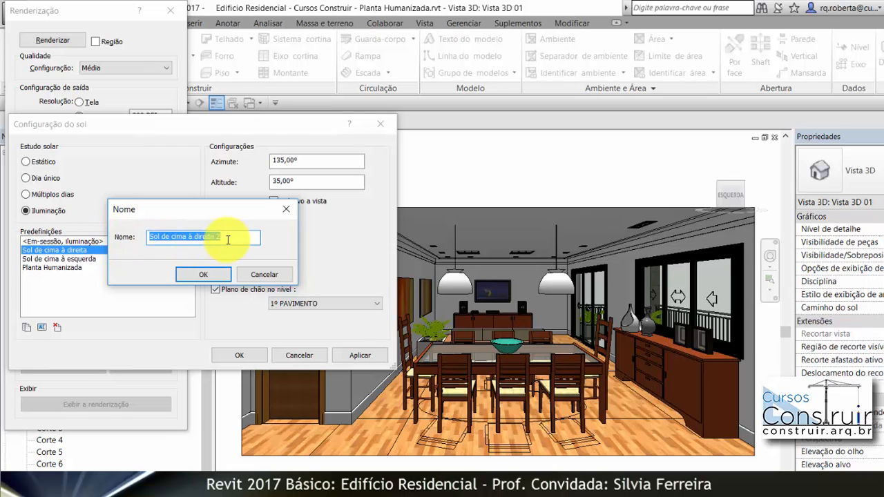
pyautogui.moveTo(228, 240); pyautogui.dragTo(156, 237)
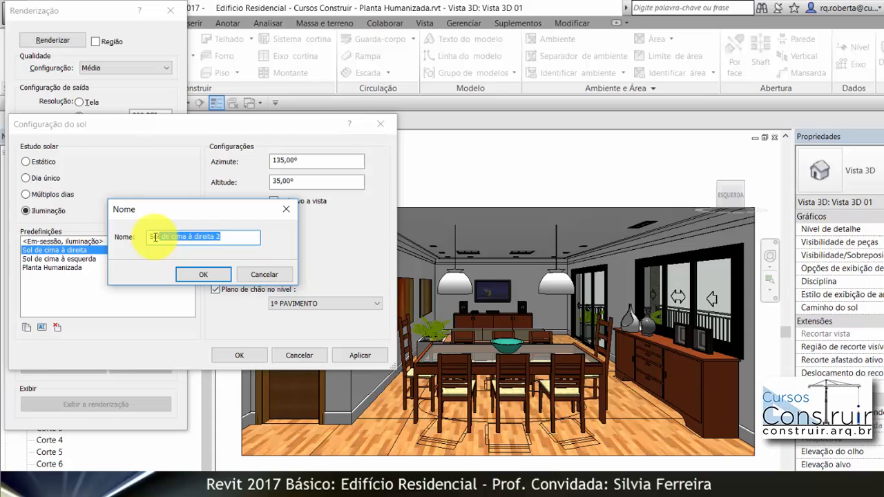
pyautogui.write('l_VISTA3')
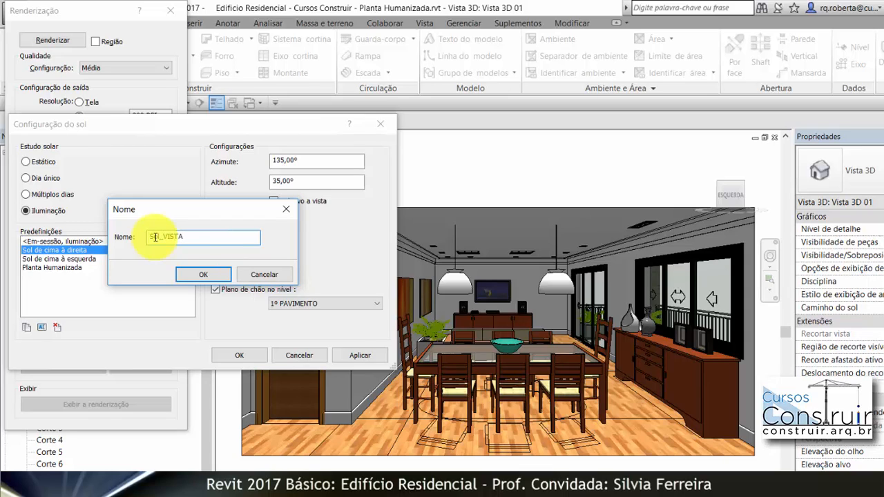
pyautogui.write('D_01')
pyautogui.press('Return')
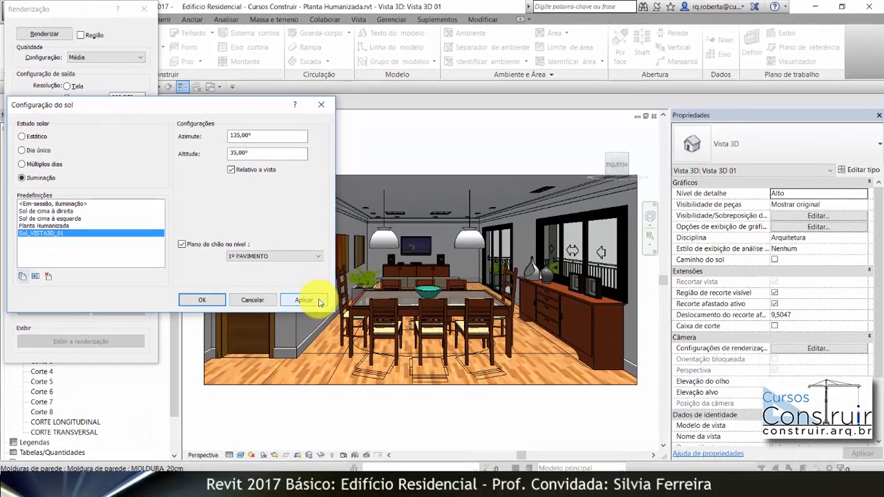
pyautogui.click(330, 322)
pyautogui.click(202, 300)
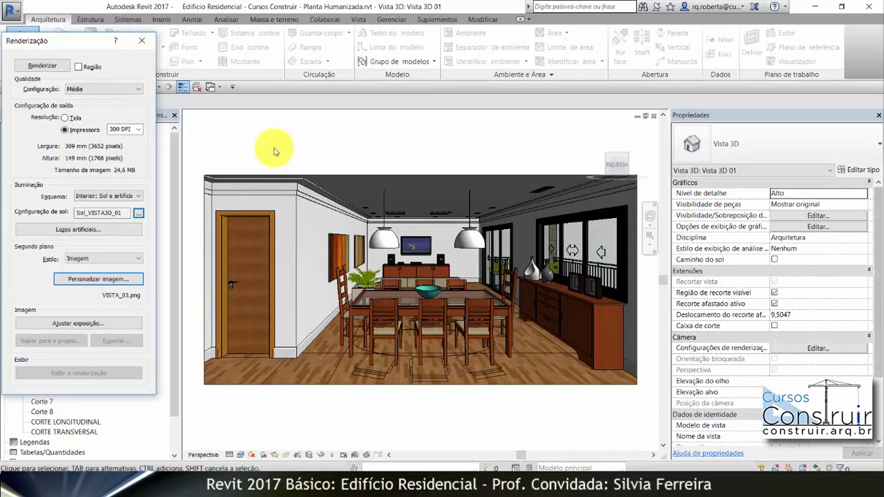
# - Examine the artificial lights of Vista 3D 01, switching luminaires 104 and 105 off and on again, and close the list
pyautogui.click(25, 234)
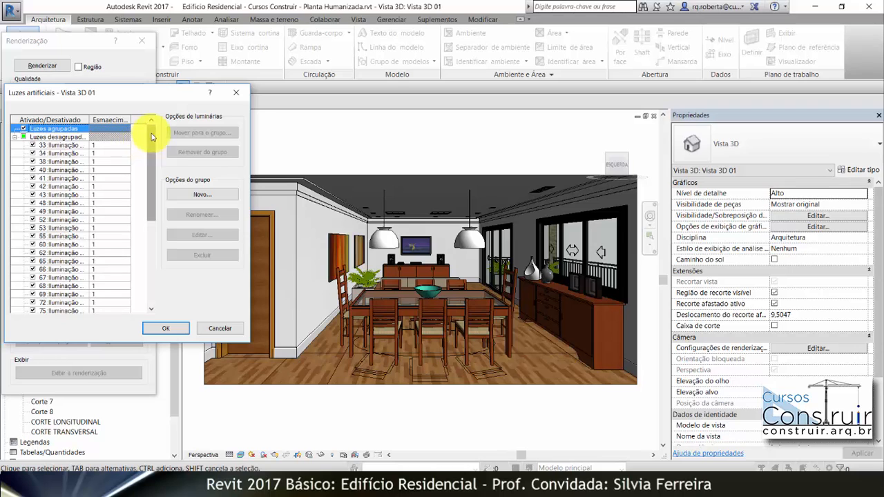
pyautogui.moveTo(147, 134); pyautogui.dragTo(156, 181)
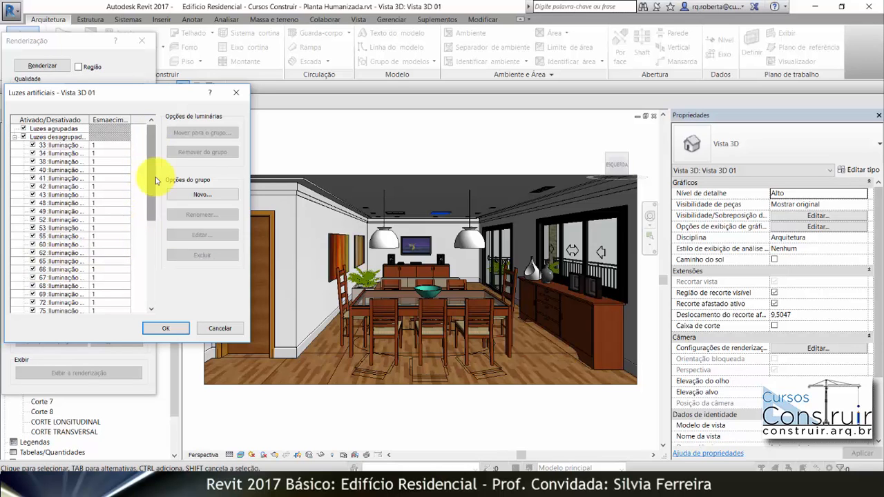
pyautogui.scroll(-7, 83, 181)
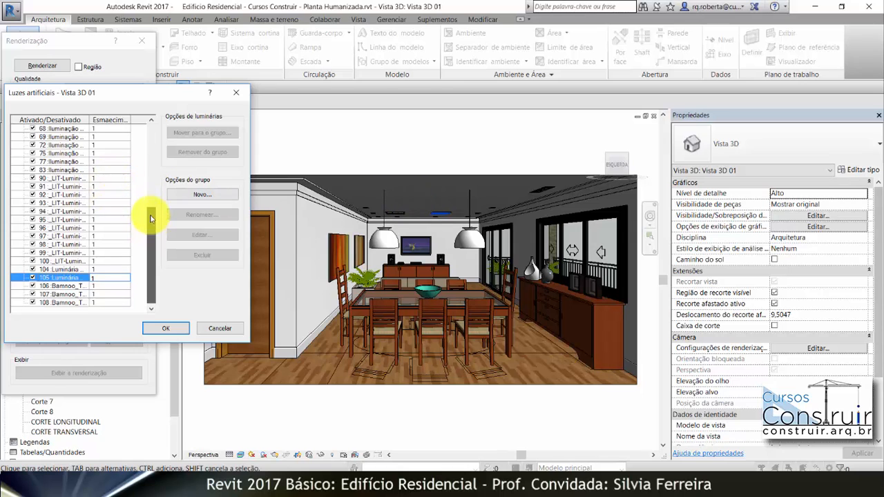
pyautogui.scroll(3, 152, 211)
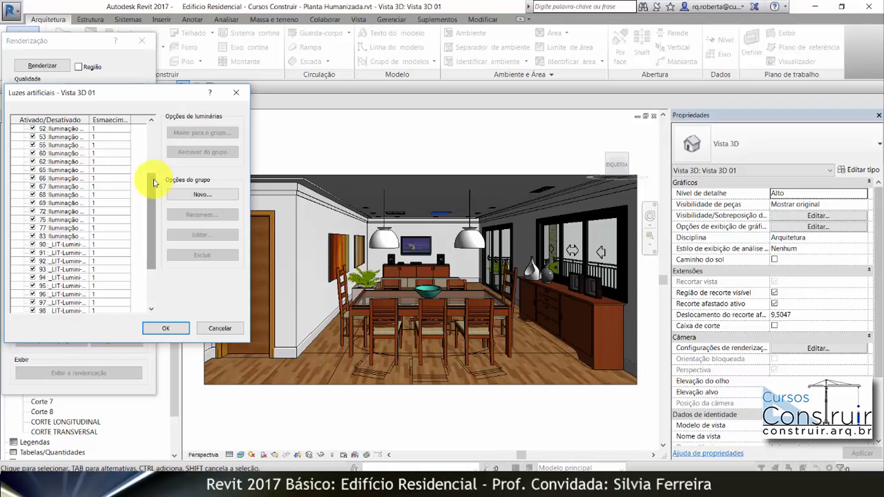
pyautogui.moveTo(150, 200); pyautogui.dragTo(150, 244)
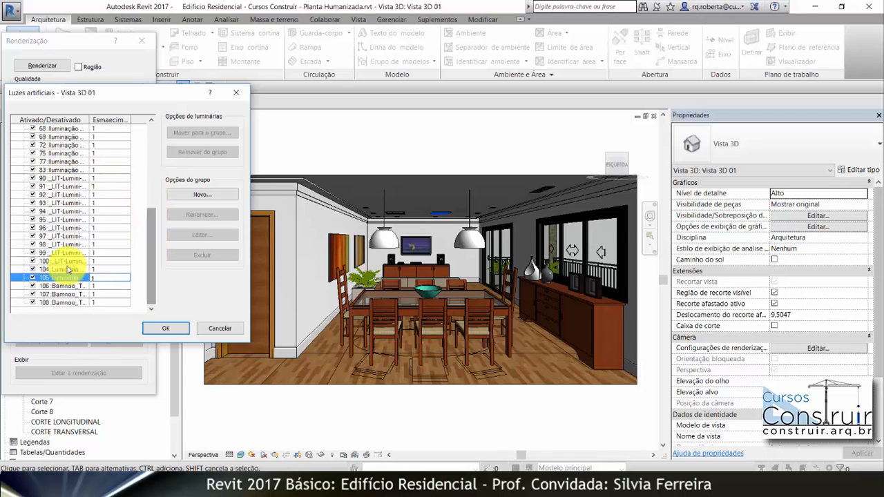
pyautogui.click(32, 270)
pyautogui.click(33, 278)
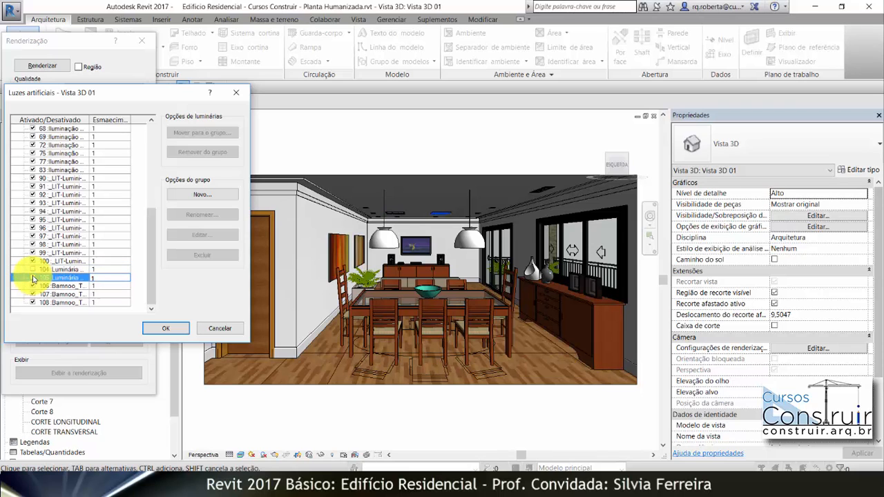
pyautogui.click(33, 278)
pyautogui.click(32, 270)
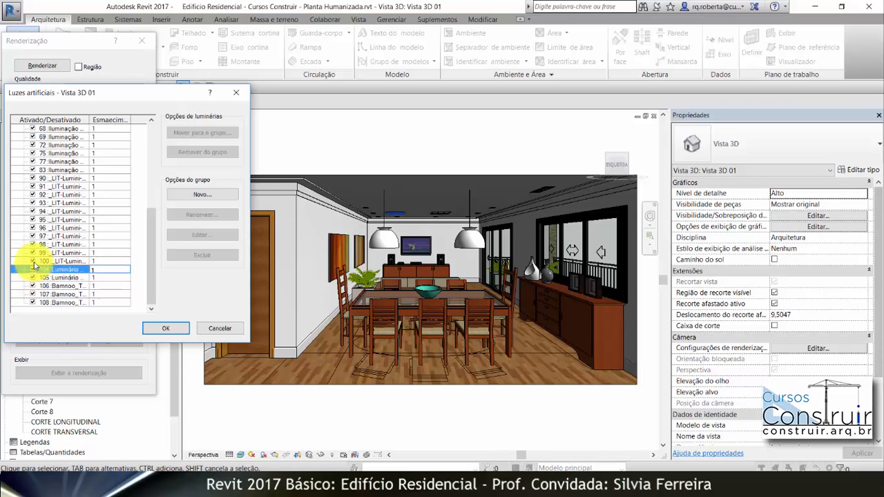
pyautogui.click(180, 334)
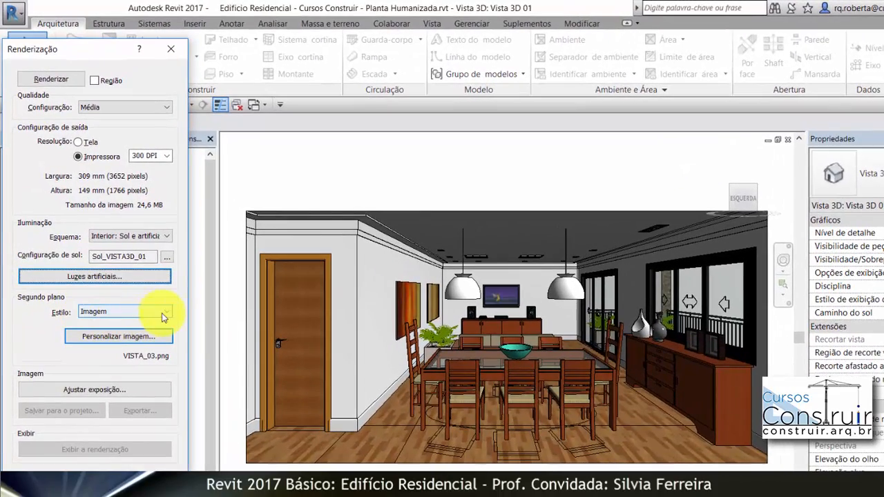
# - Keep the render's background style as Imagem and load FUNDO_01.jpg from the FUNDO folder as the background image
pyautogui.click(170, 315)
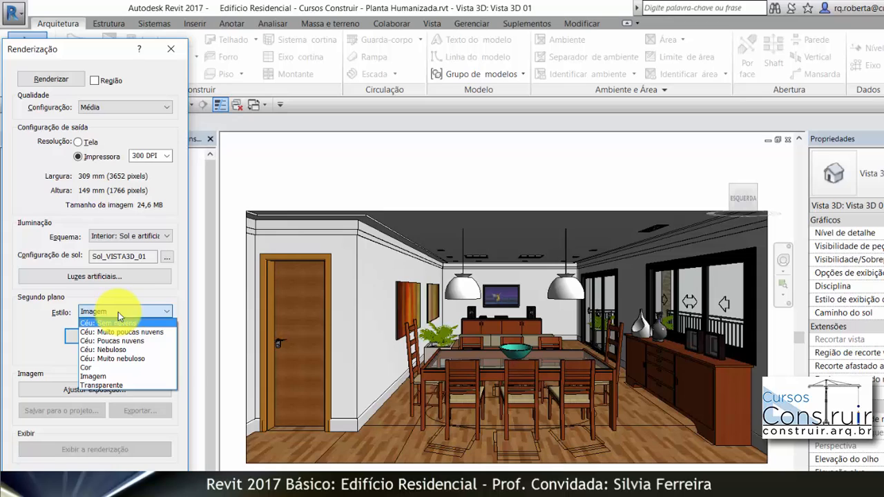
pyautogui.click(96, 376)
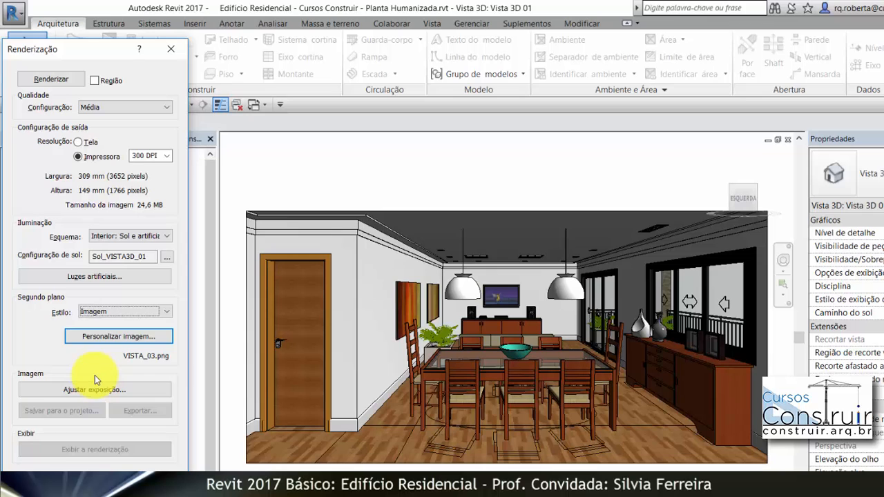
pyautogui.click(104, 337)
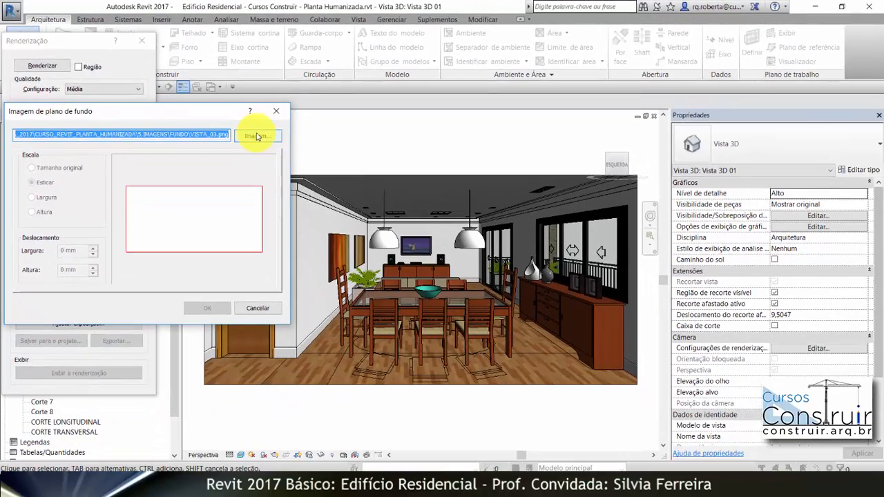
pyautogui.click(257, 136)
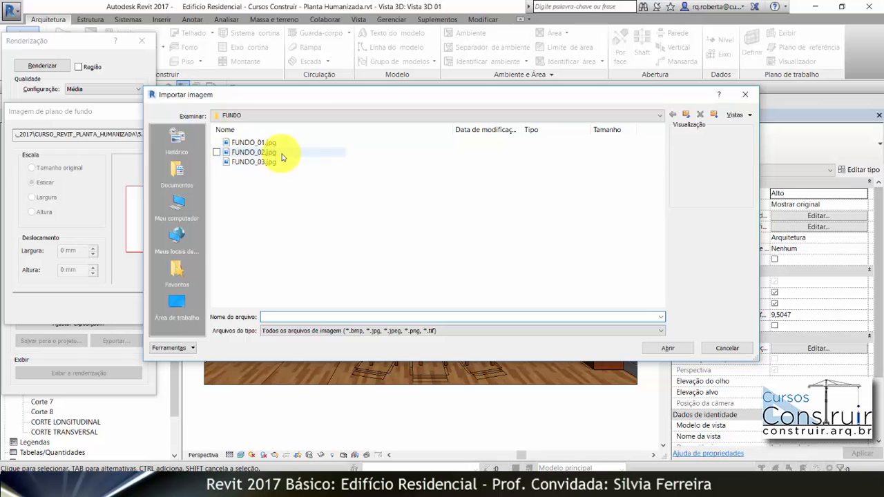
pyautogui.doubleClick(262, 144)
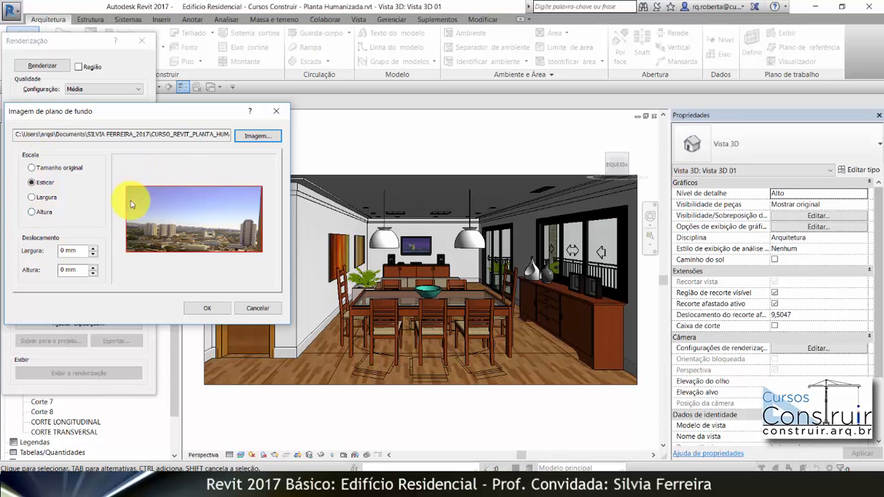
# - Compare the Largura scaling of the background image, return it to Esticar and accept the background
pyautogui.click(32, 197)
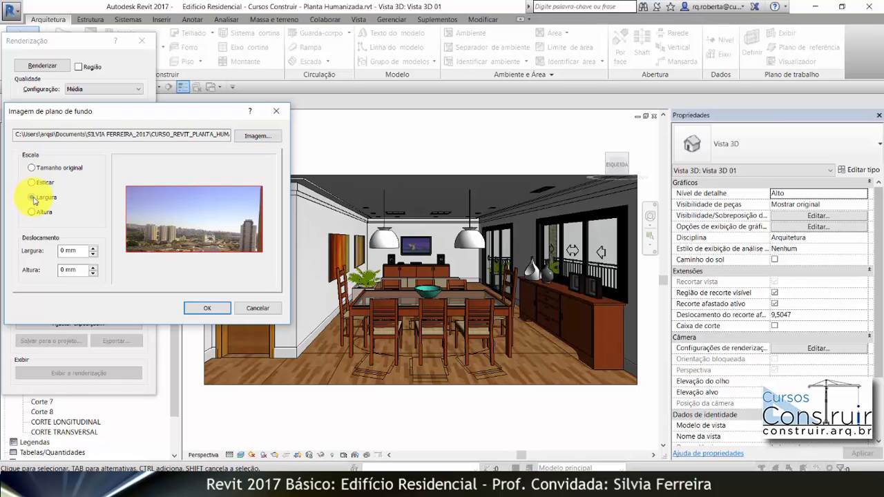
pyautogui.click(32, 183)
pyautogui.click(207, 308)
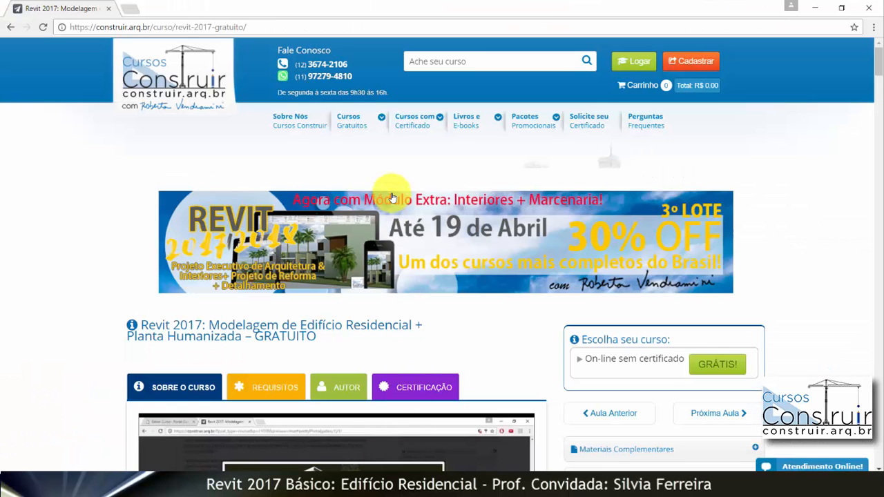
# - Switch to the course page in the browser and expand the Materiais Complementares section
pyautogui.scroll(-3, 572, 216)
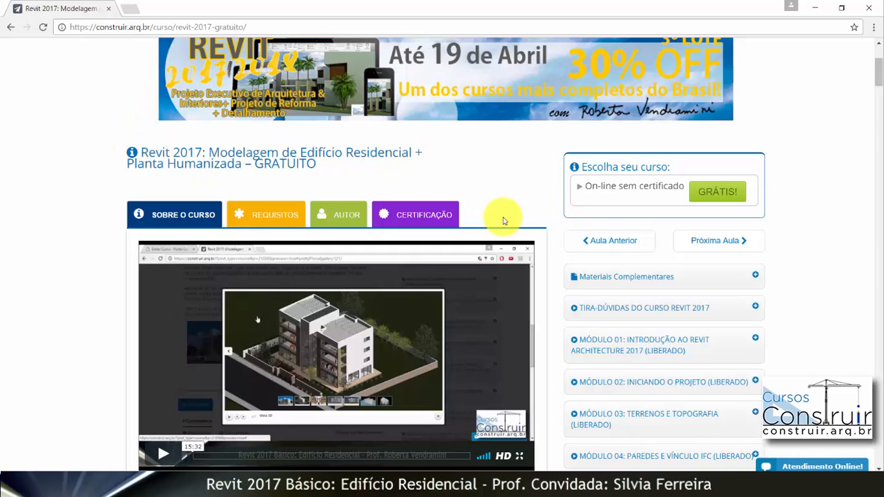
pyautogui.click(756, 275)
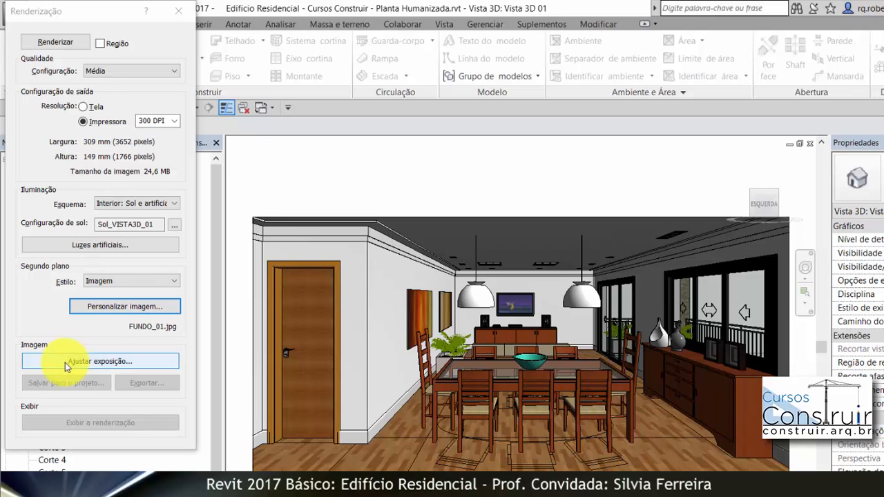
# - Open the render's exposure control and set the exposure value (Valor da exposição) to 9
pyautogui.click(65, 363)
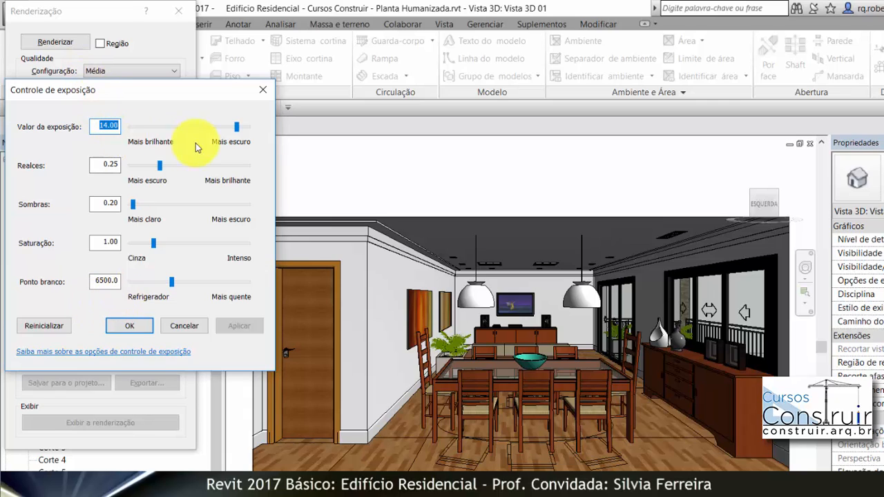
pyautogui.click(238, 129)
pyautogui.moveTo(238, 130)
pyautogui.mouseDown()
pyautogui.moveTo(127, 129)
pyautogui.moveTo(238, 127)
pyautogui.mouseUp()
pyautogui.click(97, 125)
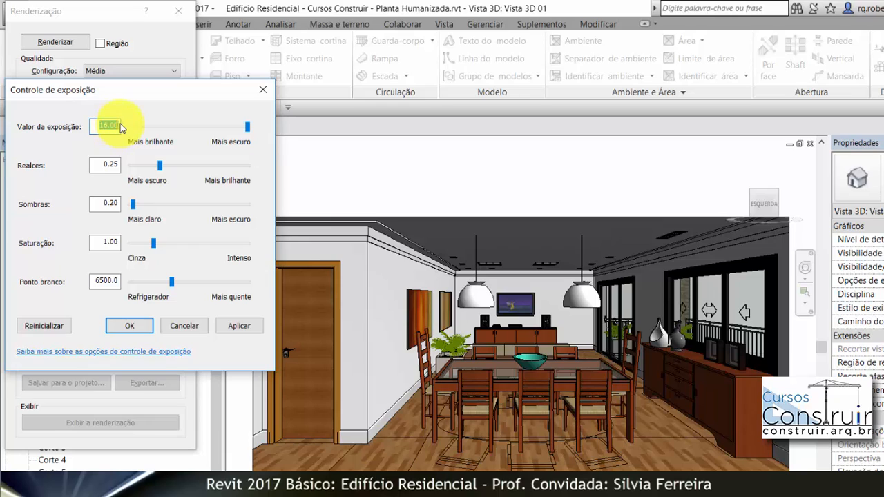
pyautogui.write('9')
pyautogui.click(105, 165)
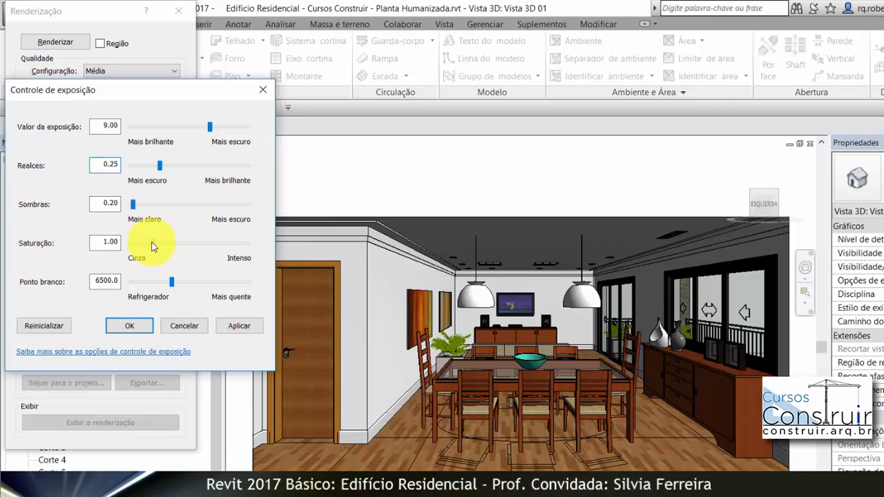
# - Try the maximum saturation (Saturação) in the exposure control, and set it to 0.70
pyautogui.moveTo(152, 247); pyautogui.dragTo(261, 249)
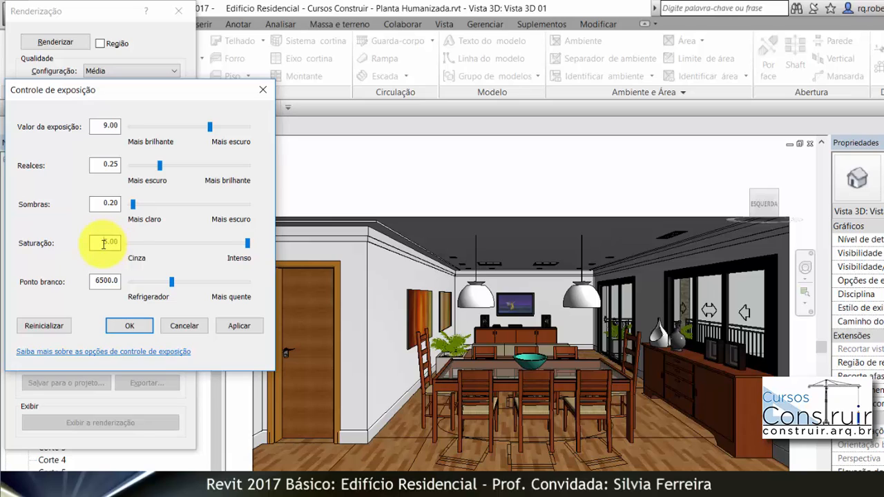
pyautogui.moveTo(103, 245); pyautogui.dragTo(124, 247)
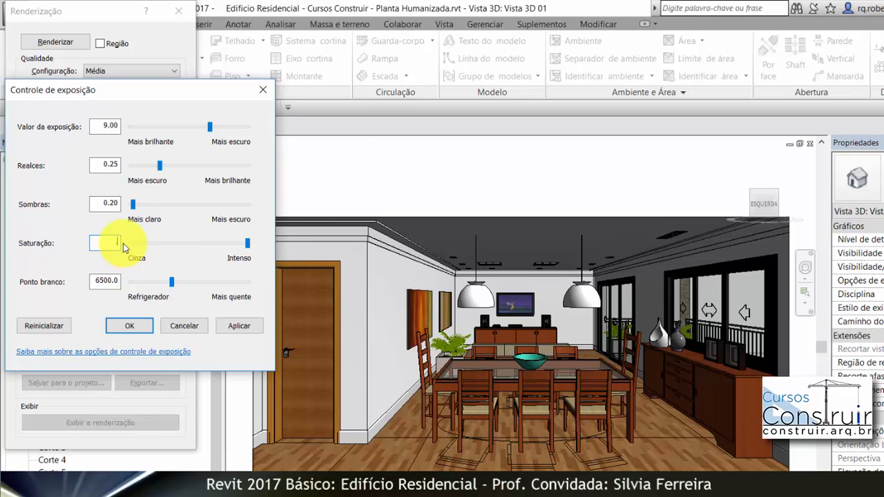
pyautogui.press('Tab')
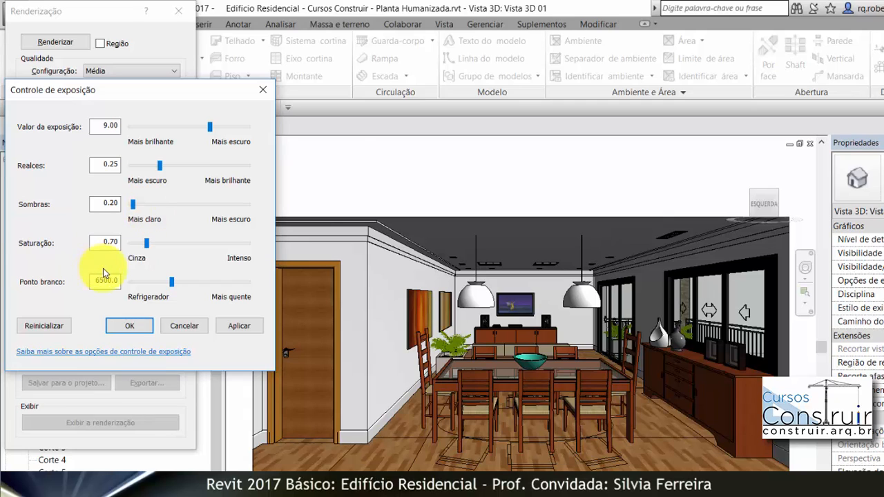
pyautogui.click(103, 243)
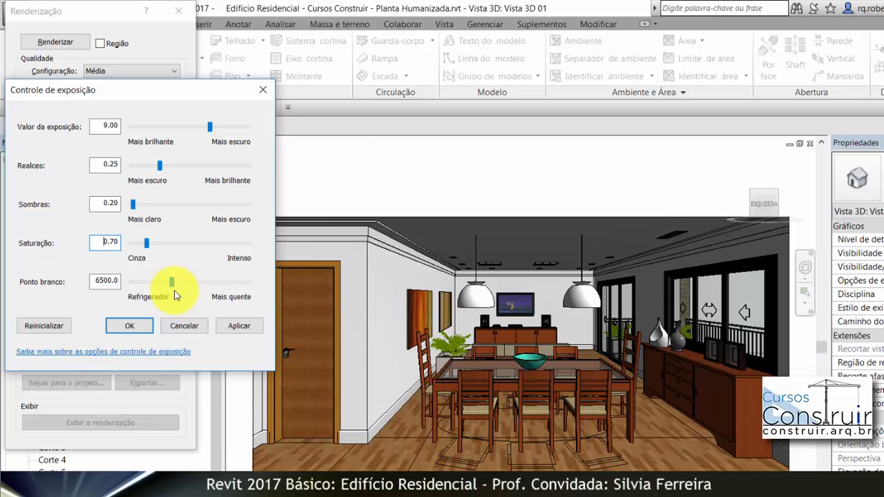
# - Set the white point (Ponto branco) to 7000, apply the exposure settings and close the exposure control
pyautogui.doubleClick(96, 281)
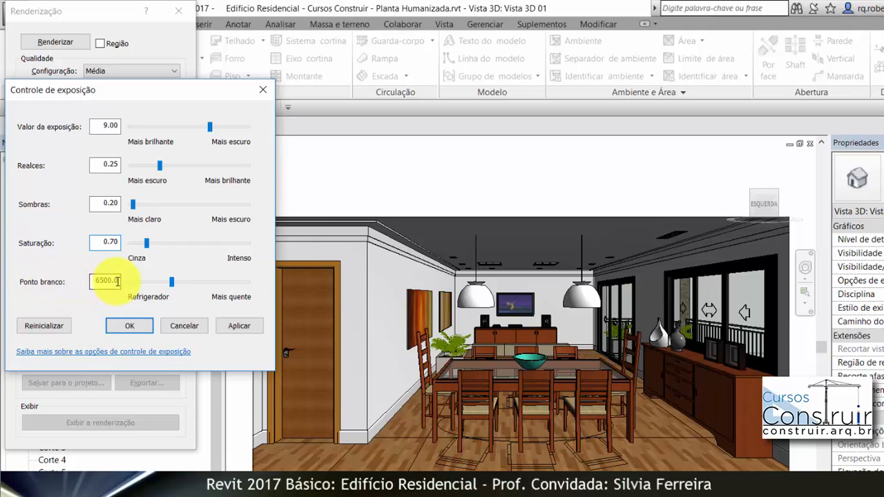
pyautogui.doubleClick(95, 281)
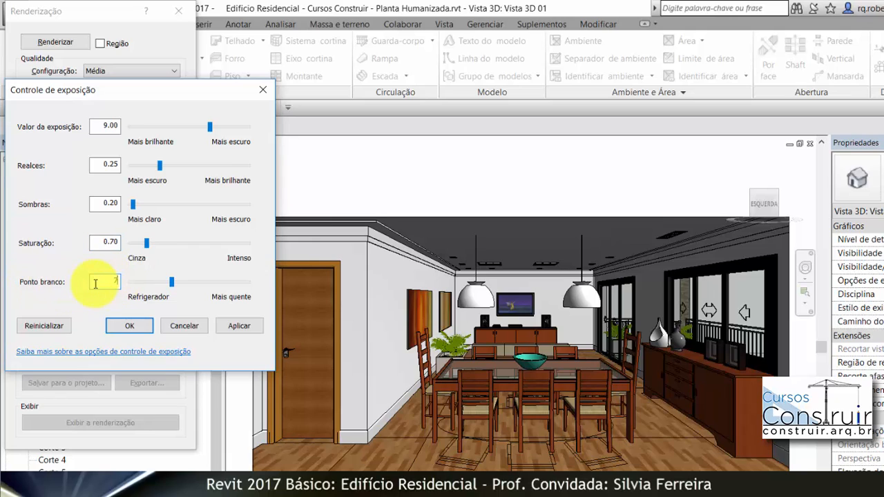
pyautogui.write('7000')
pyautogui.click(228, 326)
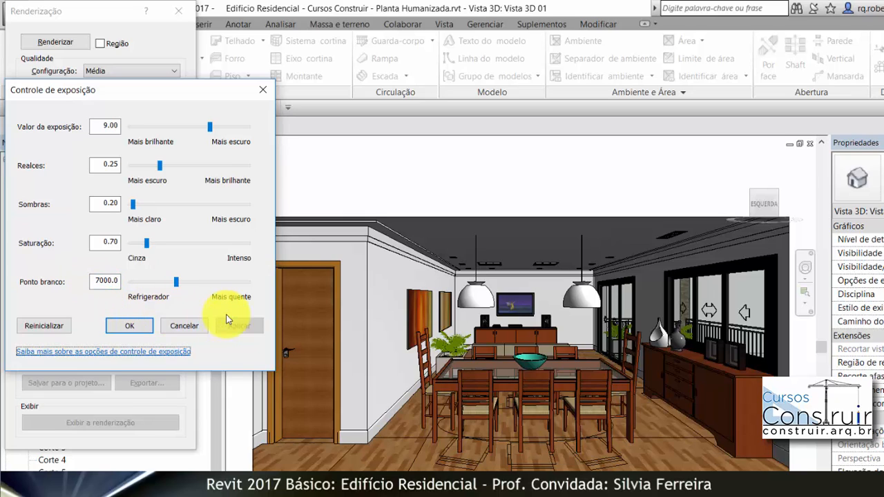
pyautogui.click(183, 325)
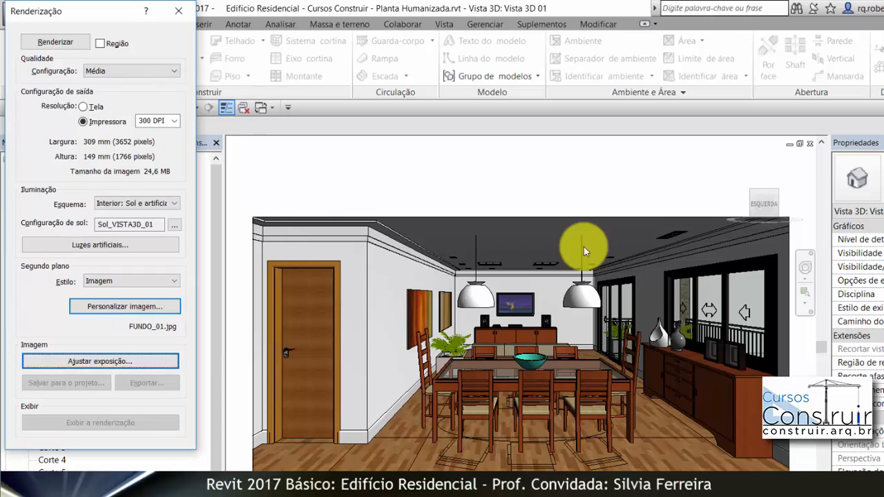